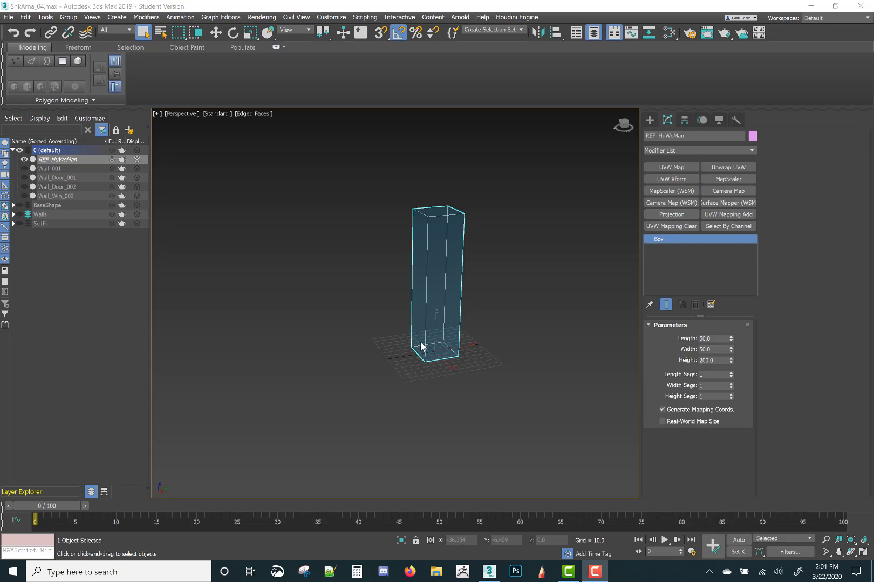
Orbit around the REF_HuWoMan box and check its Height value of 200.0
{"action": "mouse_move", "coordinate": [454, 329]}
{"action": "middle_mouse_down", "text": "alt"}
{"action": "mouse_move", "coordinate": [410, 327]}
{"action": "mouse_move", "coordinate": [404, 304]}
{"action": "mouse_move", "coordinate": [467, 334]}
{"action": "mouse_move", "coordinate": [460, 331]}
{"action": "middle_mouse_up", "text": "alt"}
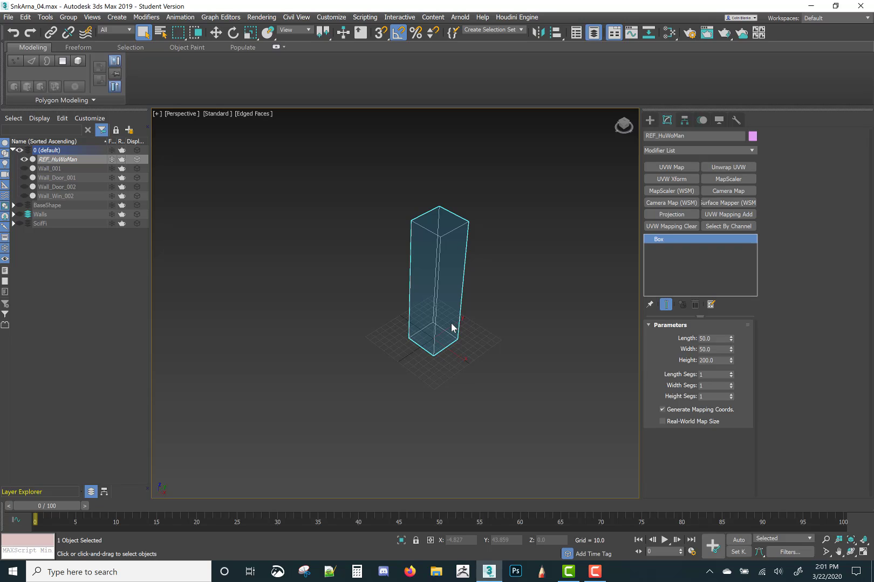
{"action": "double_click", "coordinate": [722, 362]}
{"action": "middle_click_drag", "start_coordinate": [468, 304], "coordinate": [482, 289], "text": "alt"}
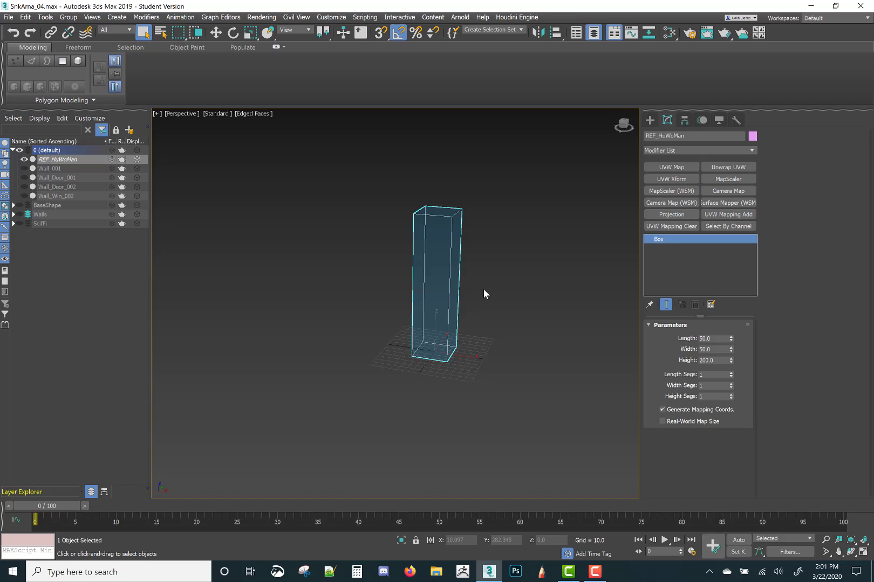
Select REF_HuWoMan in the Scene Explorer and turn on Display as Box in its Object Properties
{"action": "right_click", "coordinate": [427, 256]}
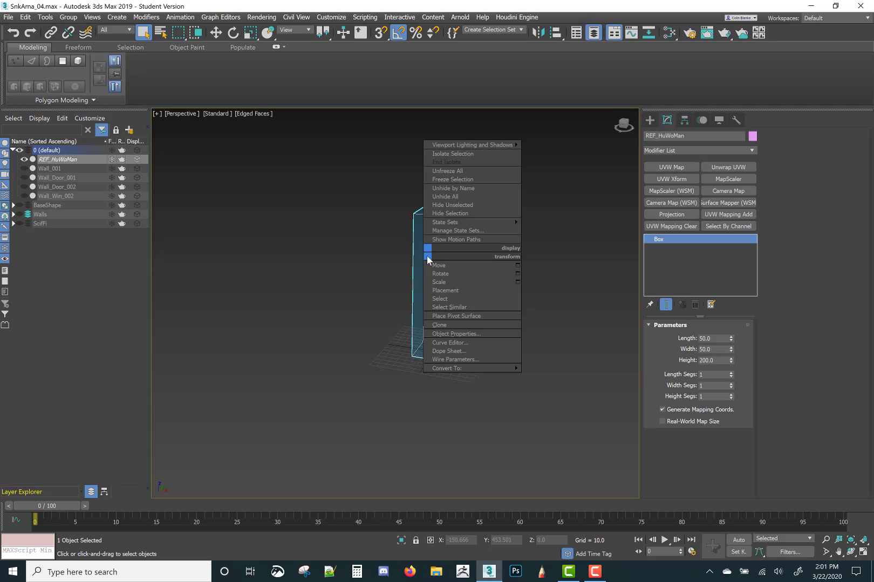
{"action": "left_click", "coordinate": [419, 248]}
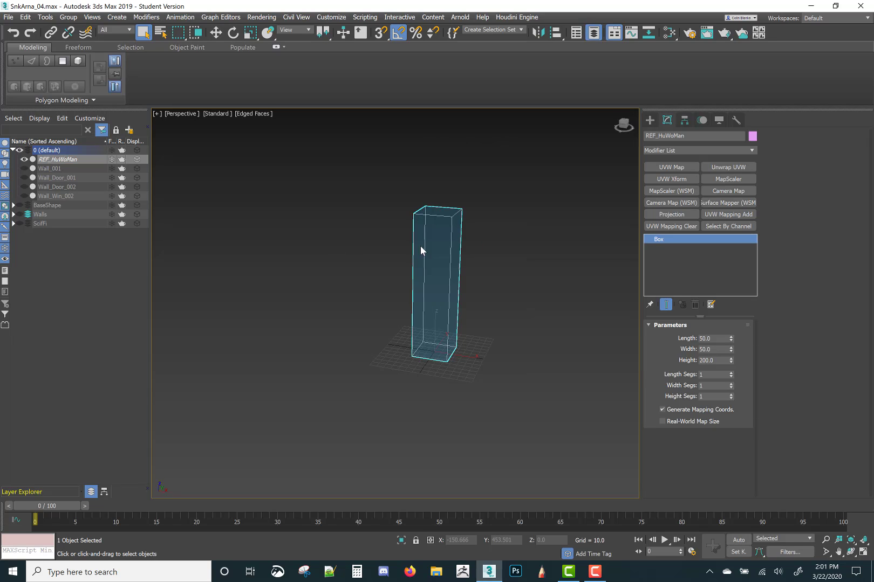
{"action": "left_click", "coordinate": [114, 160]}
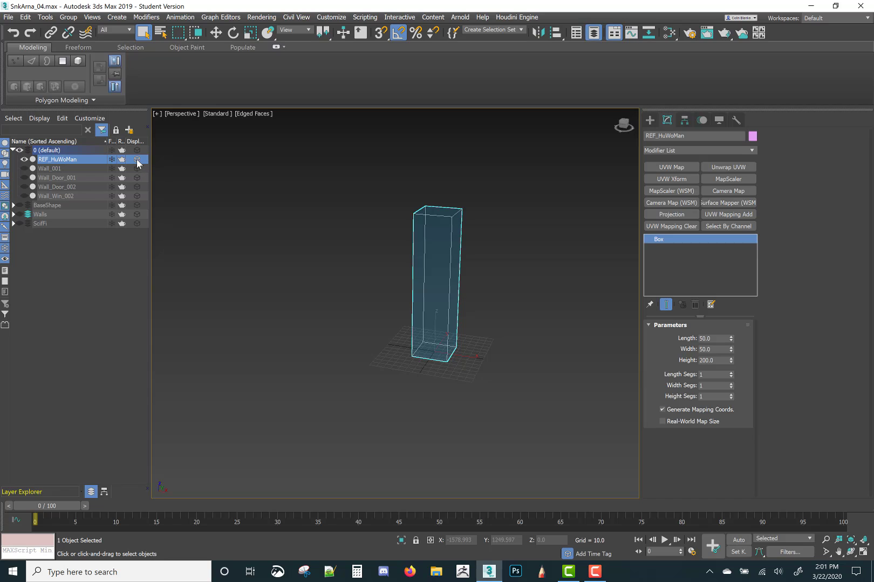
{"action": "right_click", "coordinate": [416, 215]}
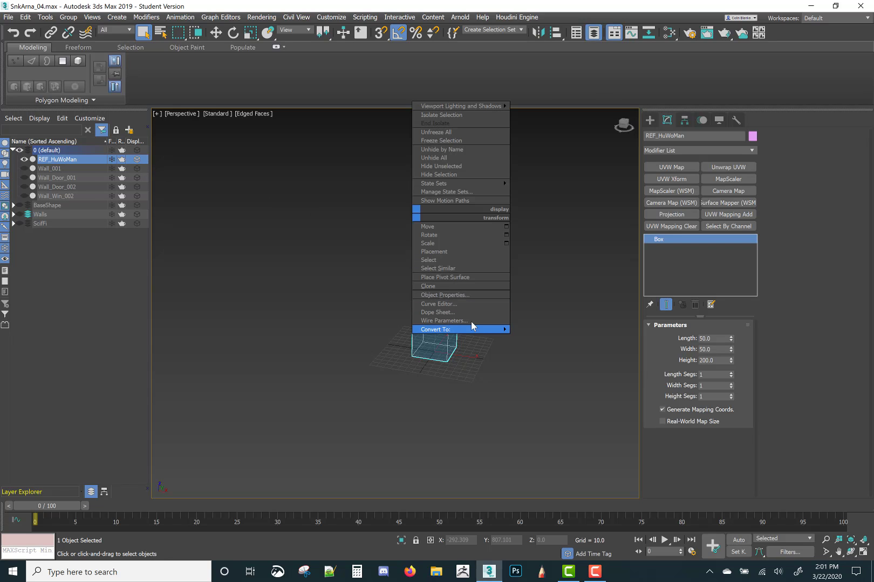
{"action": "left_click", "coordinate": [456, 295]}
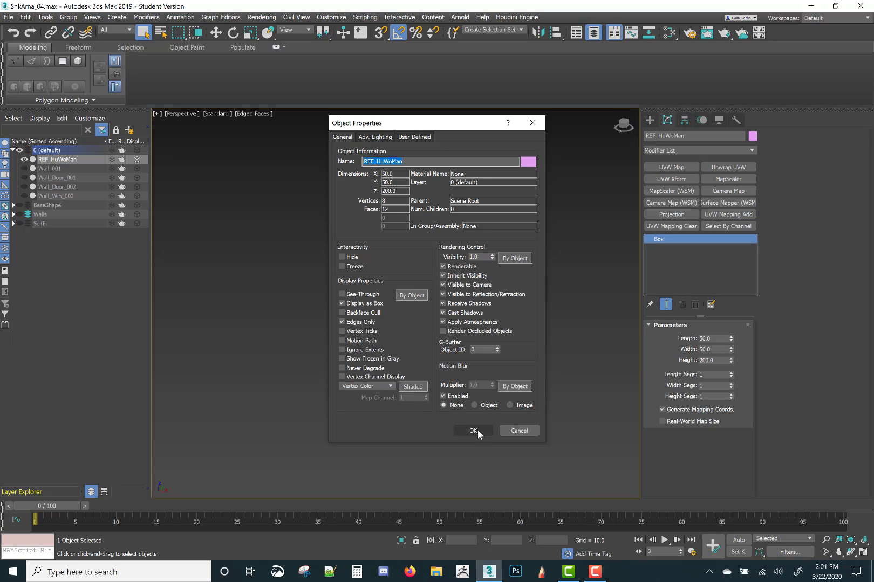
{"action": "left_click", "coordinate": [478, 429]}
{"action": "right_click", "coordinate": [415, 247]}
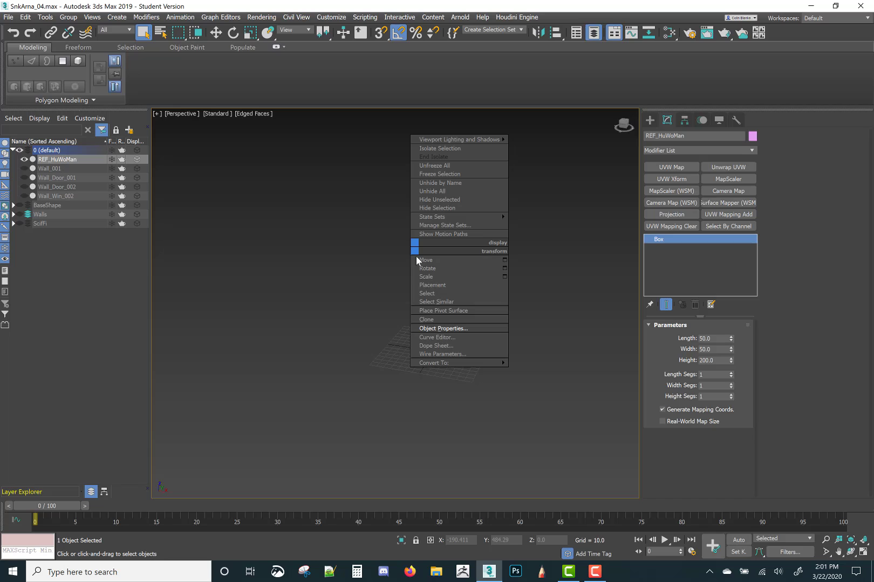
Freeze the REF_HuWoMan box and orbit to an upright, frontal view of it
{"action": "left_click", "coordinate": [447, 174]}
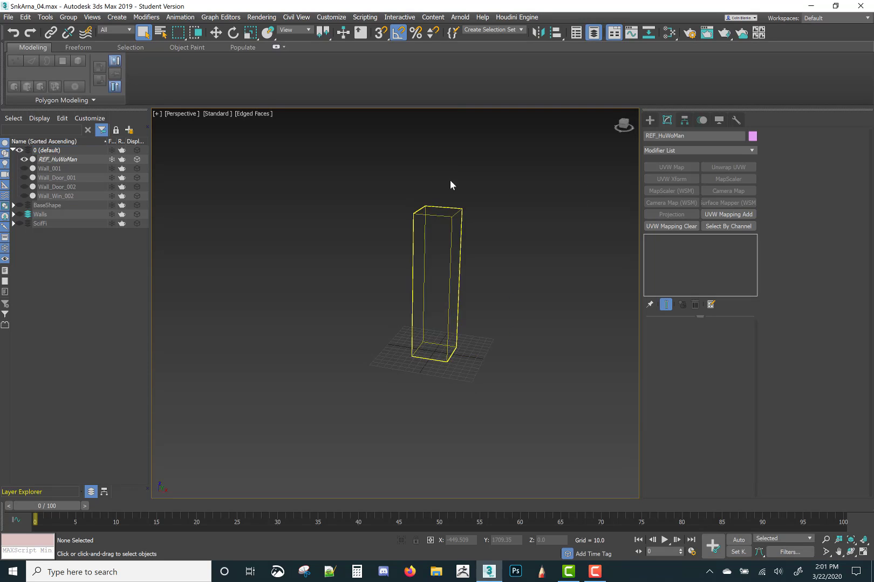
{"action": "middle_click_drag", "start_coordinate": [441, 301], "coordinate": [392, 222], "text": "alt"}
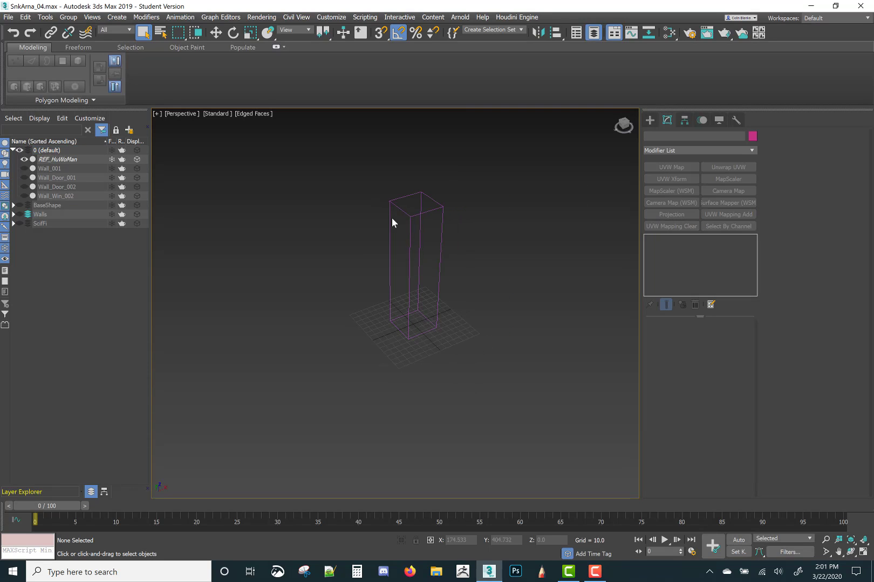
{"action": "middle_click_drag", "start_coordinate": [440, 292], "coordinate": [453, 299], "text": "alt"}
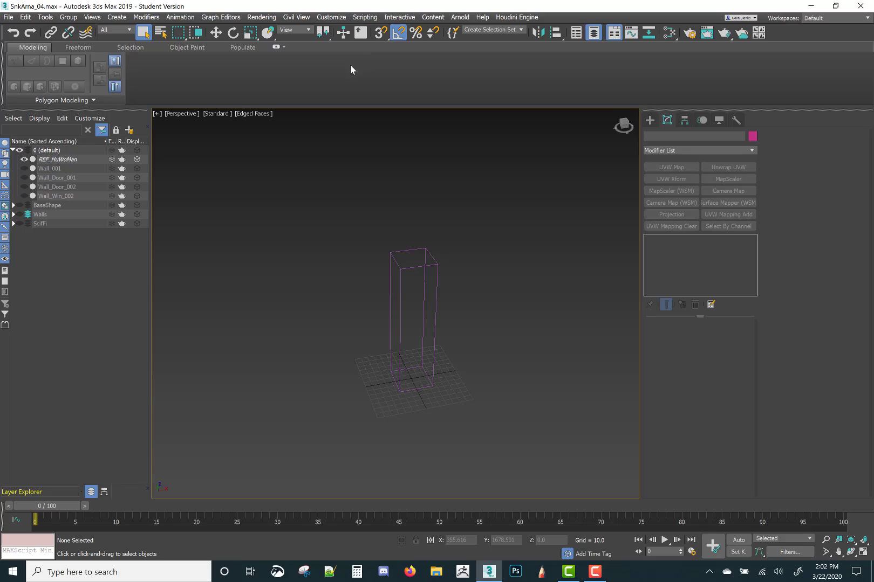
{"action": "left_click", "coordinate": [393, 18]}
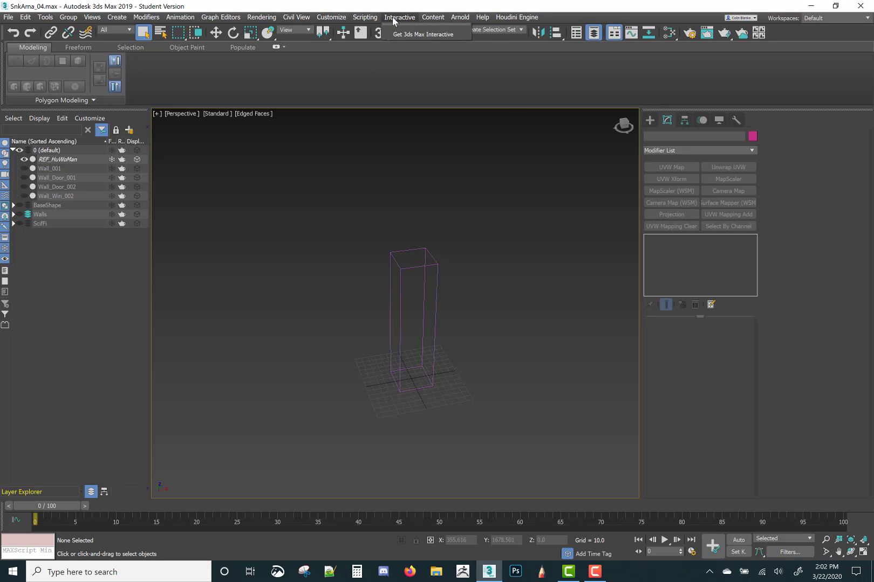
{"action": "mouse_move", "coordinate": [329, 21]}
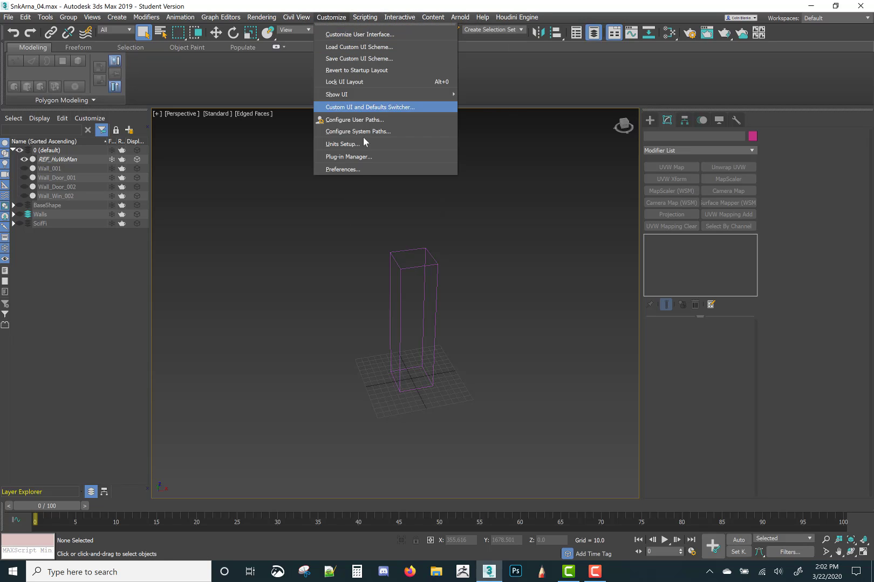
{"action": "left_click", "coordinate": [361, 169]}
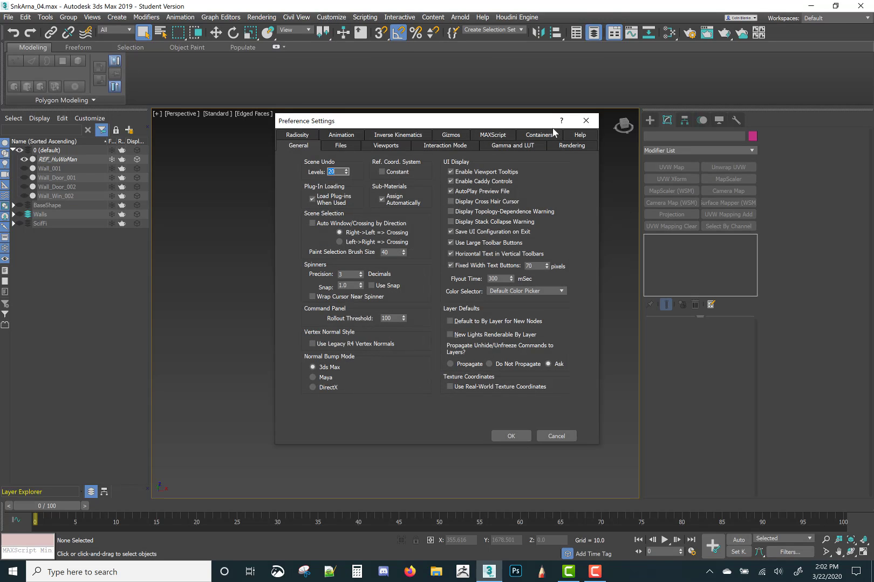
{"action": "left_click", "coordinate": [585, 120]}
{"action": "left_click", "coordinate": [331, 17]}
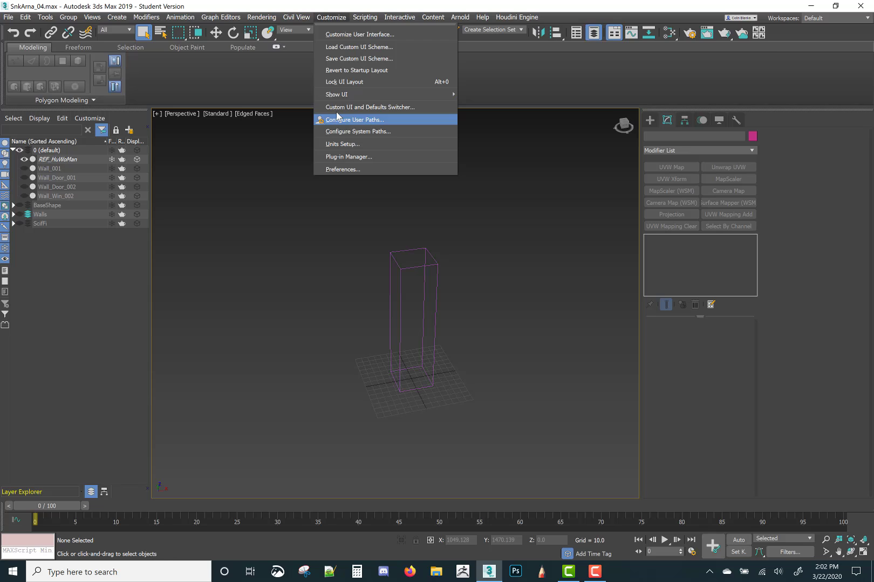
{"action": "left_click", "coordinate": [343, 144]}
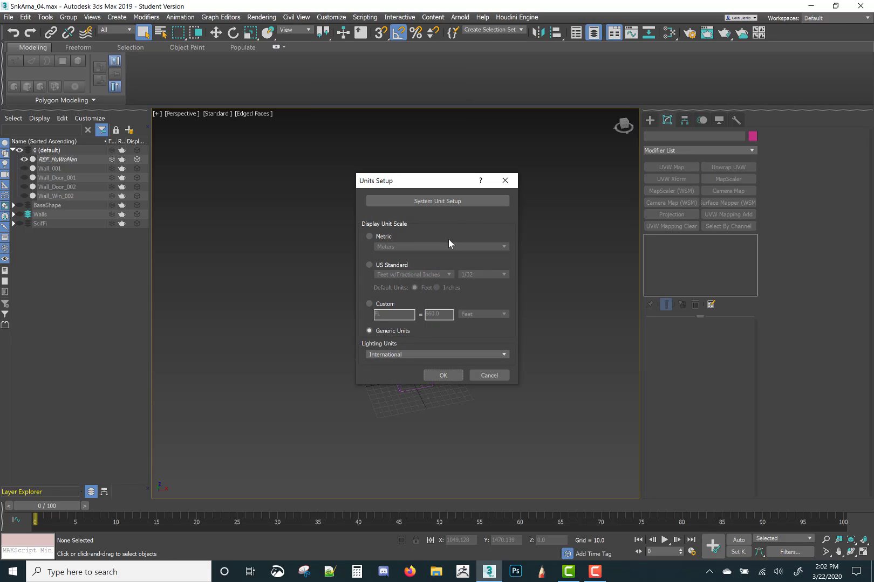
{"action": "left_click", "coordinate": [457, 201]}
{"action": "left_click_drag", "start_coordinate": [438, 224], "coordinate": [590, 199]}
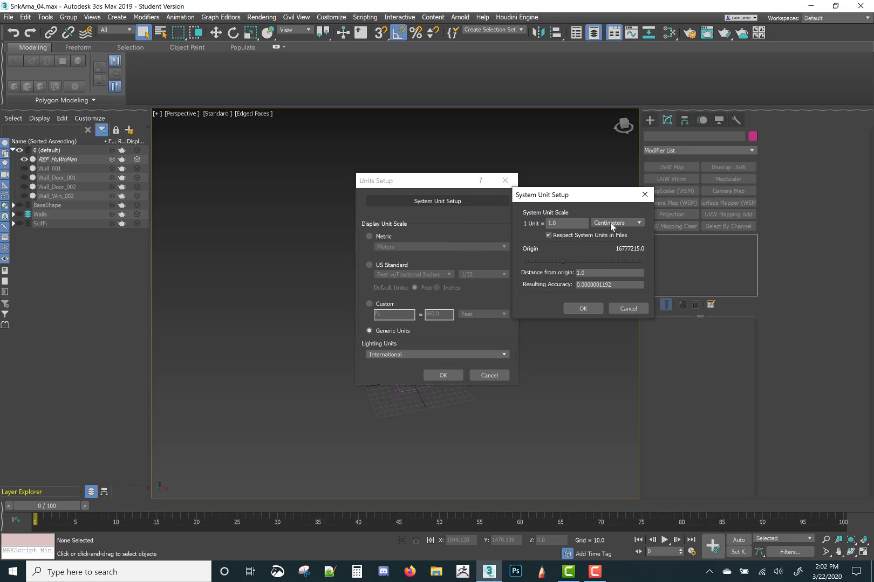
{"action": "left_click", "coordinate": [582, 309]}
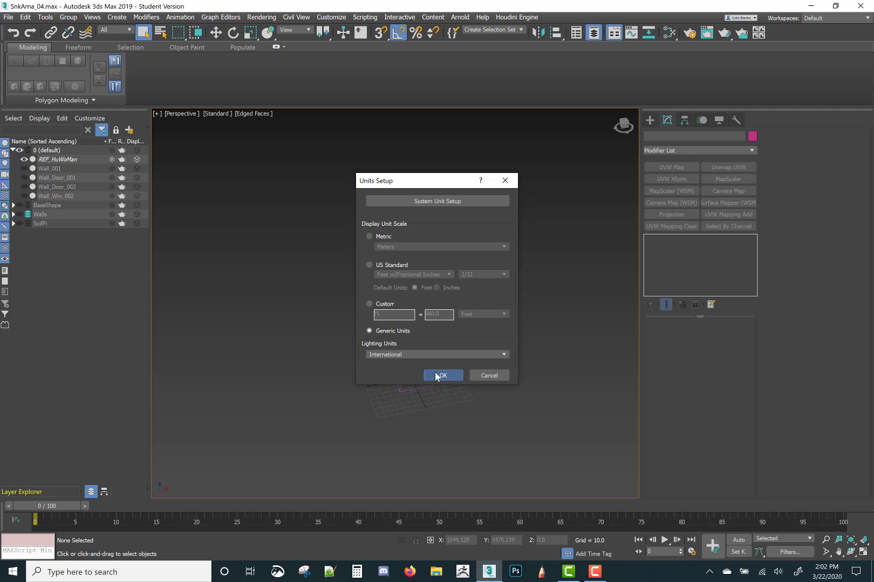
{"action": "left_click", "coordinate": [438, 375]}
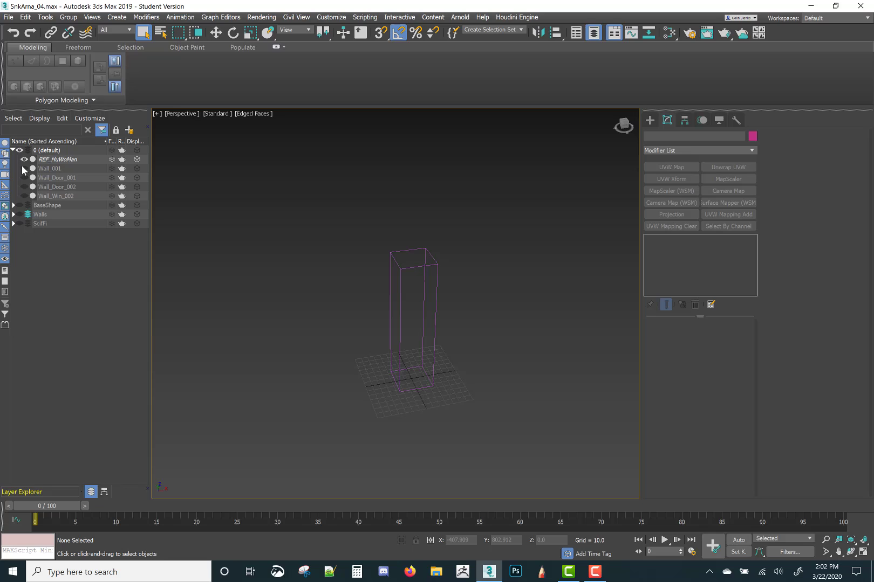
Show the BaseShape layer and view the two-ring arena floor from above and at an angle
{"action": "left_click", "coordinate": [19, 205]}
{"action": "middle_click_drag", "start_coordinate": [391, 277], "coordinate": [388, 277]}
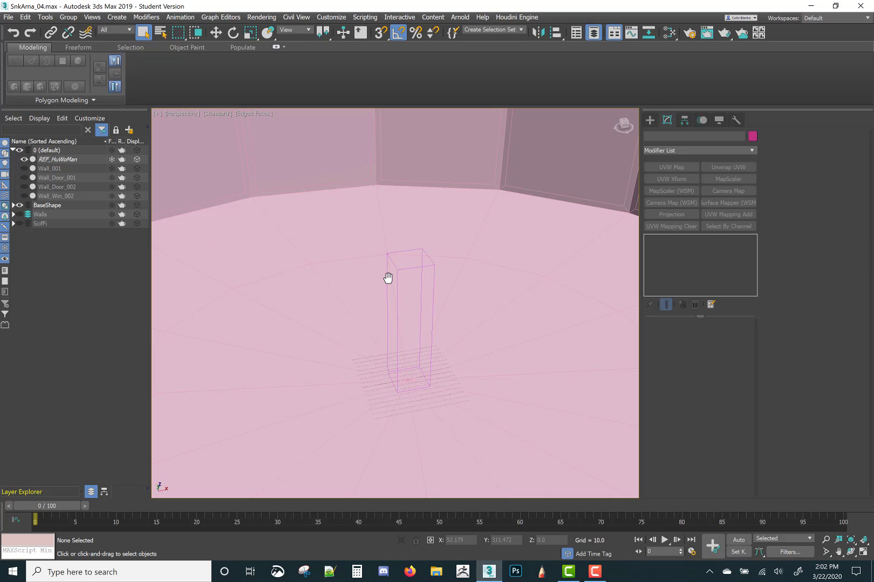
{"action": "scroll", "coordinate": [389, 269], "scroll_direction": "down", "scroll_amount": 8}
{"action": "middle_click_drag", "start_coordinate": [404, 236], "coordinate": [373, 258], "text": "alt"}
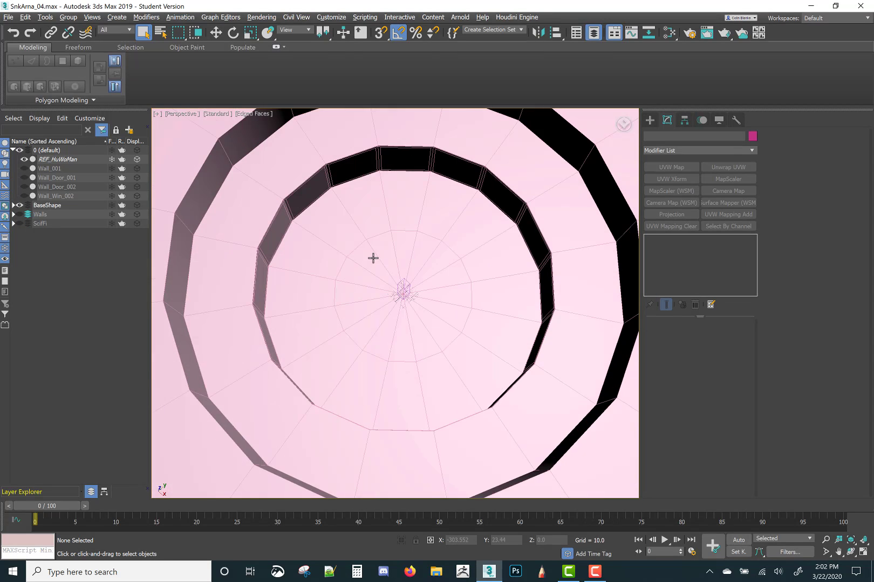
{"action": "scroll", "coordinate": [372, 258], "scroll_direction": "down", "scroll_amount": 8}
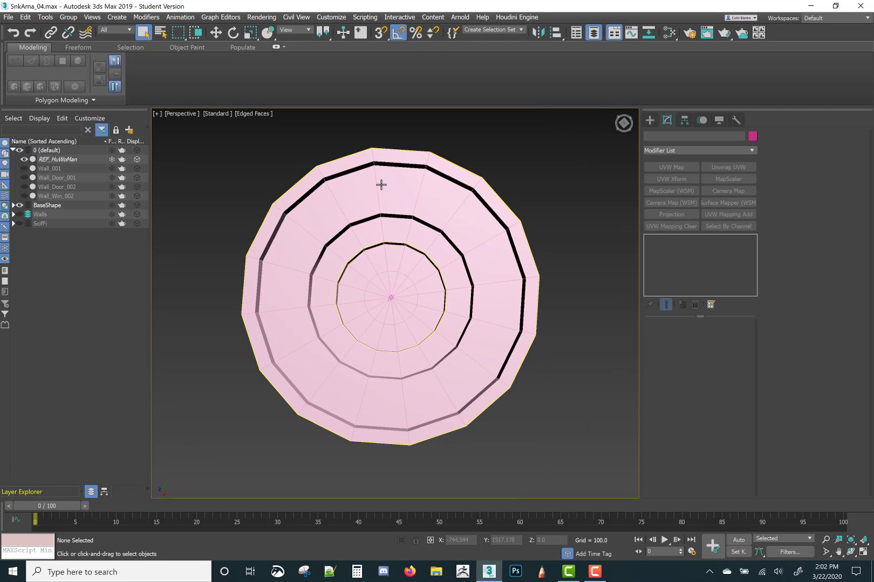
{"action": "scroll", "coordinate": [445, 296], "scroll_direction": "up", "scroll_amount": 3}
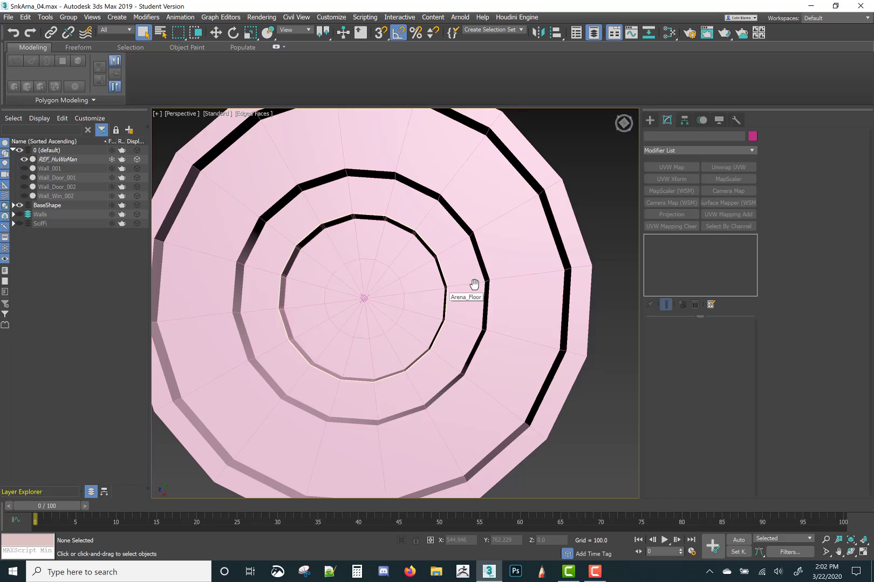
{"action": "scroll", "coordinate": [474, 284], "scroll_direction": "down", "scroll_amount": 2}
{"action": "mouse_move", "coordinate": [487, 275]}
{"action": "middle_mouse_down", "text": "alt"}
{"action": "mouse_move", "coordinate": [484, 241]}
{"action": "mouse_move", "coordinate": [485, 263]}
{"action": "middle_mouse_up", "text": "alt"}
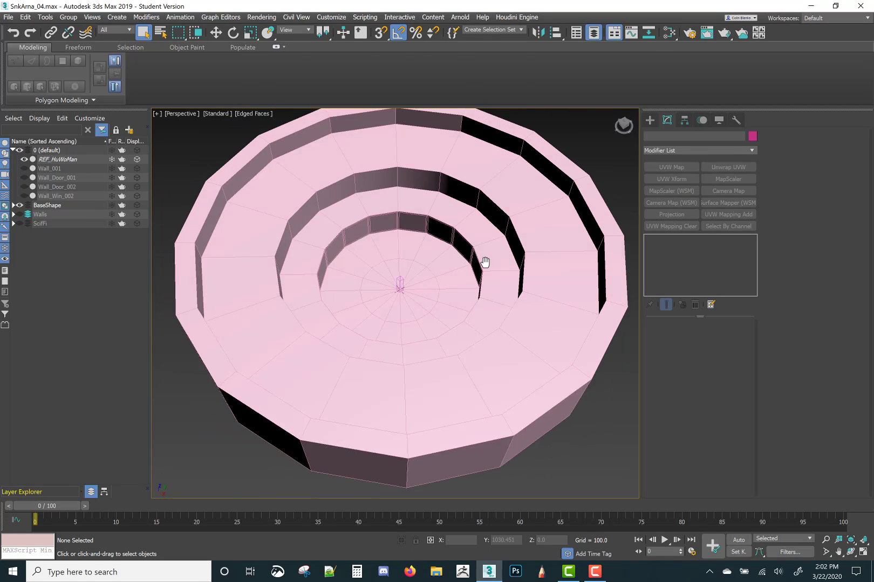
{"action": "key", "text": "shift+z"}
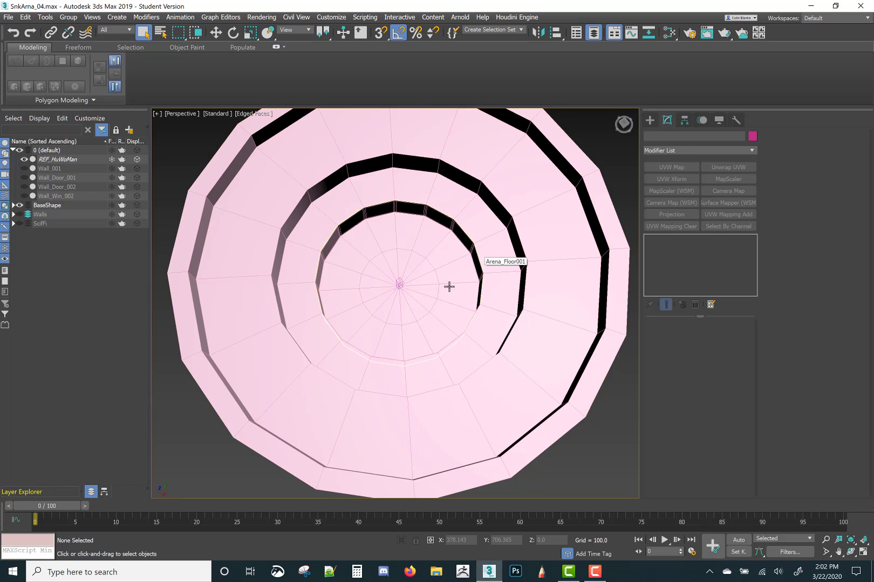
{"action": "middle_click_drag", "start_coordinate": [449, 287], "coordinate": [443, 257], "text": "alt"}
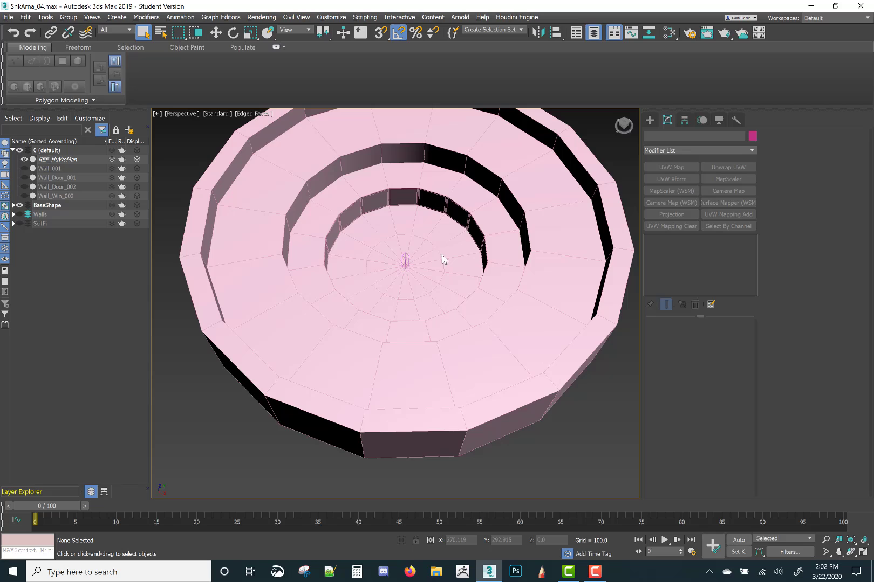
{"action": "scroll", "coordinate": [443, 257], "scroll_direction": "up", "scroll_amount": 3}
Hide Arena_Floor001, inspect the Arena_Floor disk's raised edge, then hide the BaseShape layer
{"action": "left_click", "coordinate": [433, 215]}
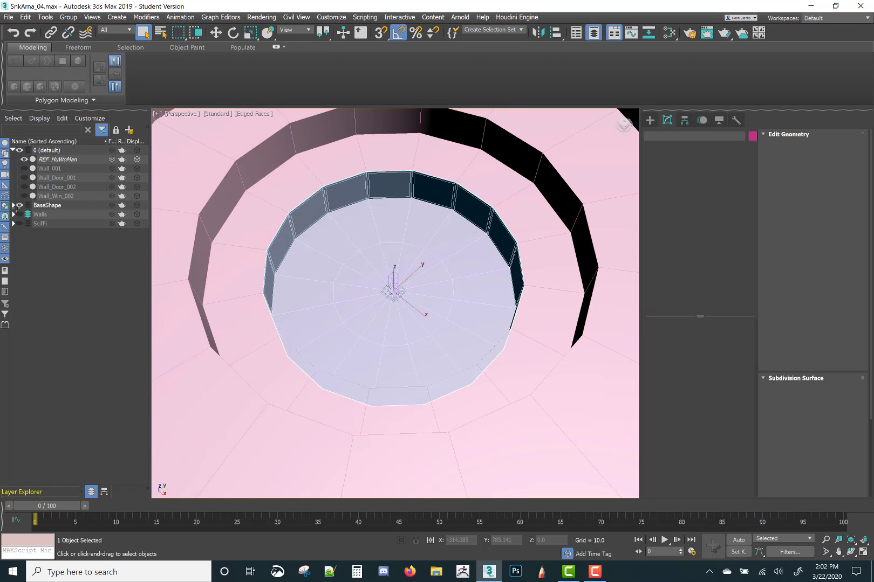
{"action": "left_click", "coordinate": [24, 224]}
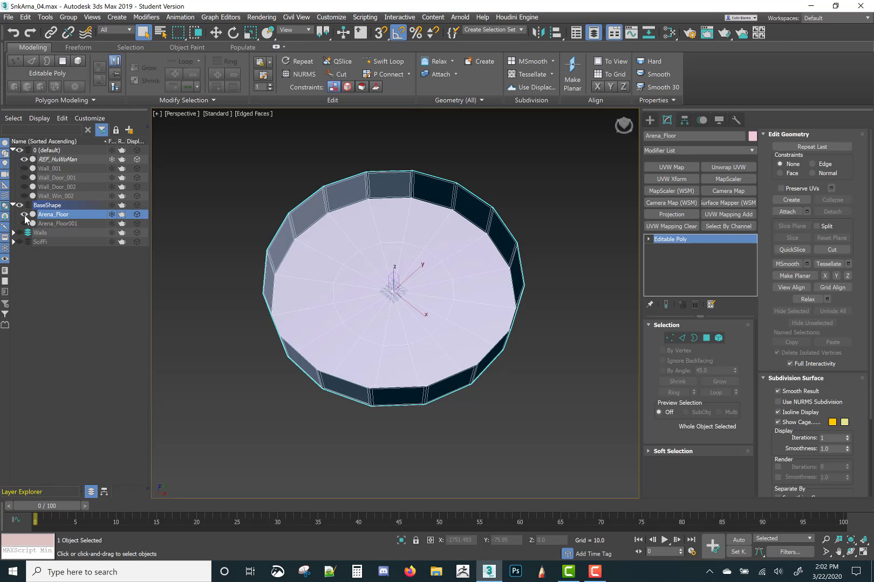
{"action": "middle_click_drag", "start_coordinate": [293, 237], "coordinate": [453, 238], "text": "alt"}
{"action": "scroll", "coordinate": [421, 215], "scroll_direction": "up", "scroll_amount": 5}
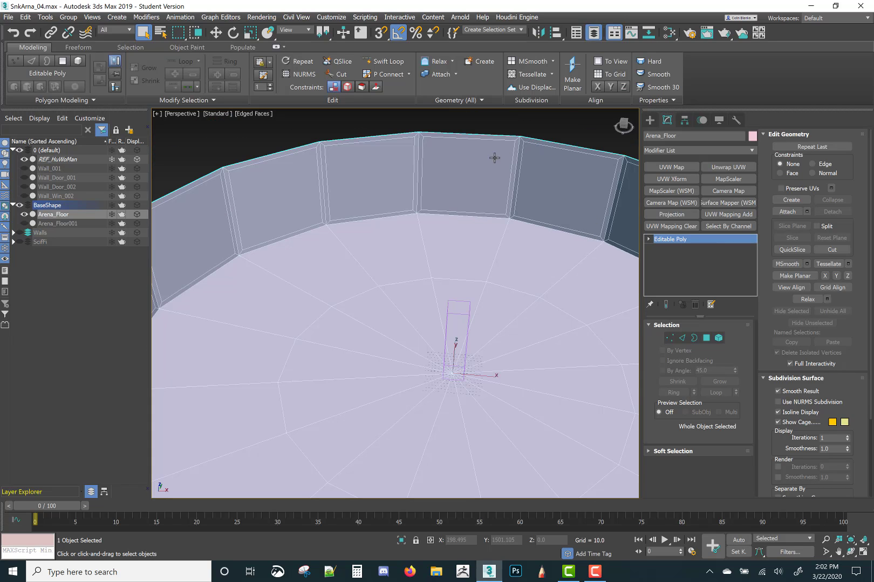
{"action": "scroll", "coordinate": [491, 230], "scroll_direction": "down", "scroll_amount": 10}
{"action": "middle_click_drag", "start_coordinate": [495, 234], "coordinate": [460, 243]}
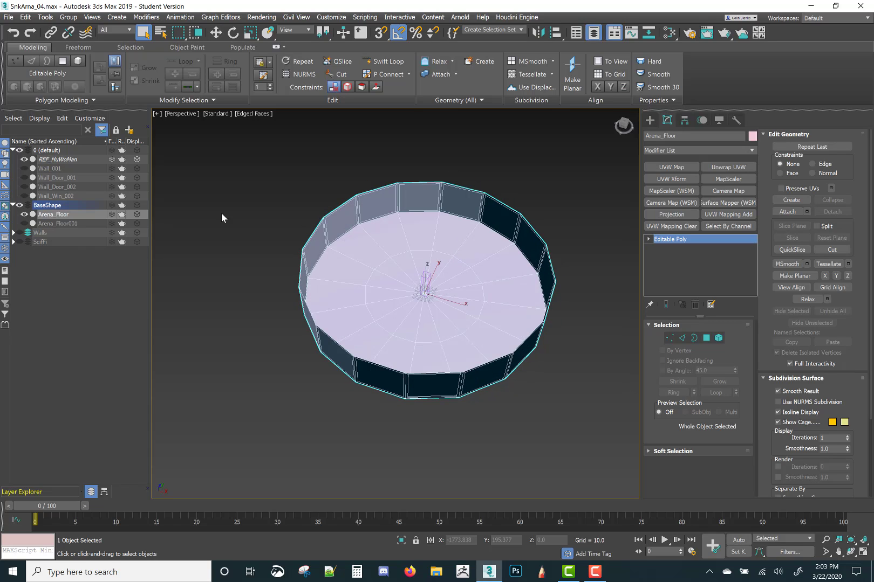
{"action": "left_click", "coordinate": [17, 204]}
Collapse BaseShape and inspect the plain Wall_001 piece front and back, then hide it
{"action": "left_click", "coordinate": [13, 205]}
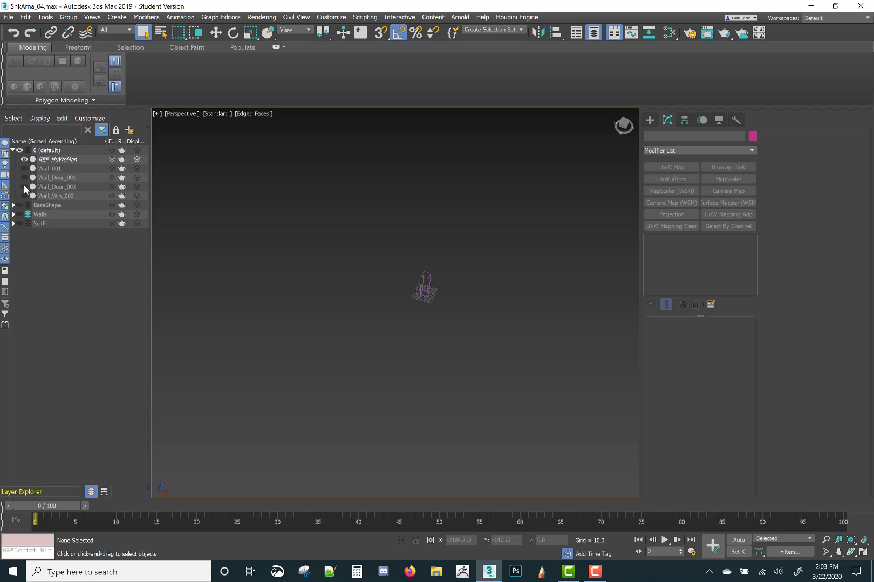
{"action": "left_click", "coordinate": [24, 168]}
{"action": "middle_click_drag", "start_coordinate": [324, 270], "coordinate": [468, 273], "text": "alt"}
{"action": "scroll", "coordinate": [374, 265], "scroll_direction": "up", "scroll_amount": 3}
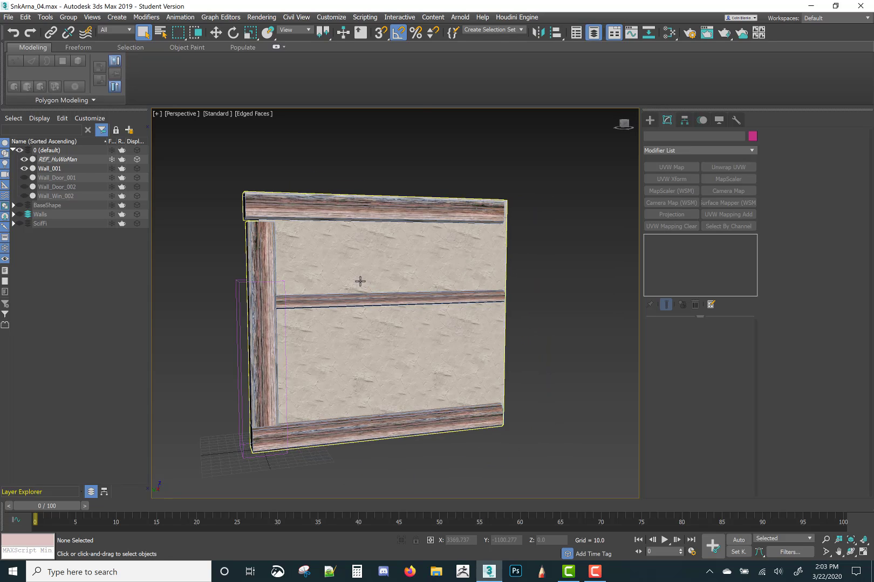
{"action": "middle_click_drag", "start_coordinate": [314, 275], "coordinate": [286, 272], "text": "alt"}
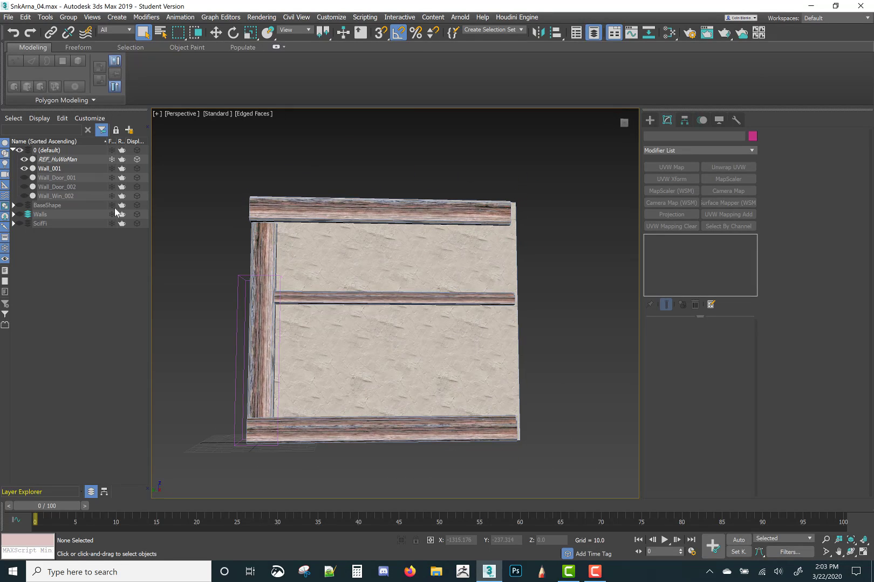
{"action": "left_click", "coordinate": [24, 168]}
Toggle Wall_Win_002, Wall_Door_002 and Wall_Door_001 on and off to compare the variants
{"action": "left_click", "coordinate": [23, 196]}
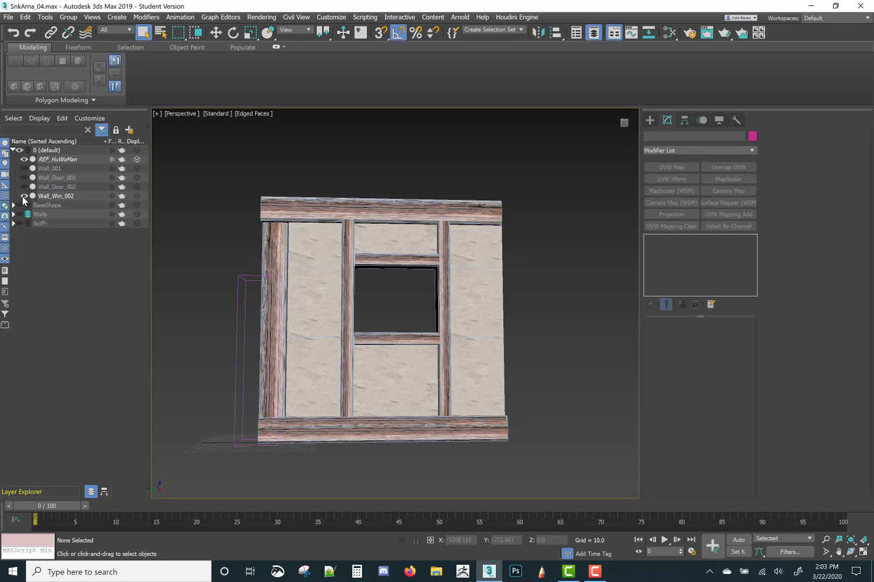
{"action": "left_click", "coordinate": [22, 195]}
{"action": "left_click", "coordinate": [24, 187]}
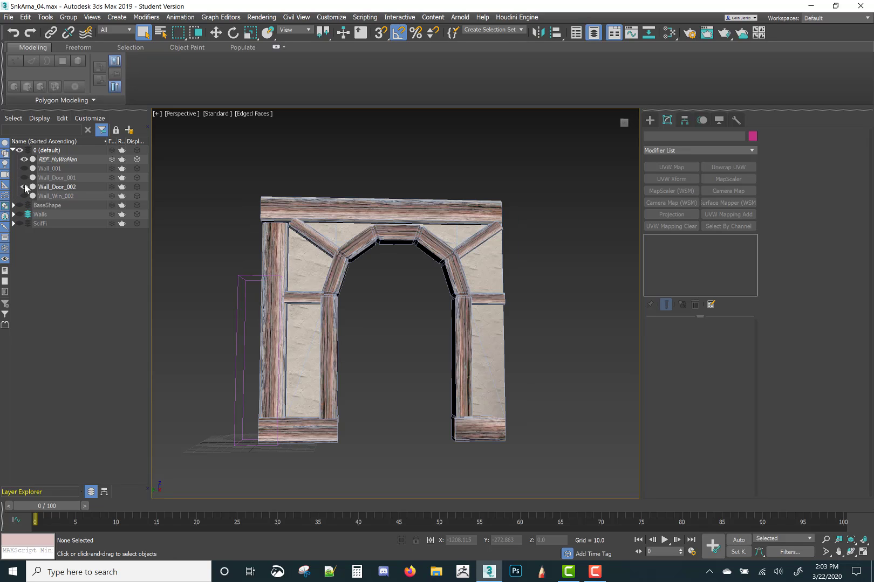
{"action": "left_click", "coordinate": [22, 178]}
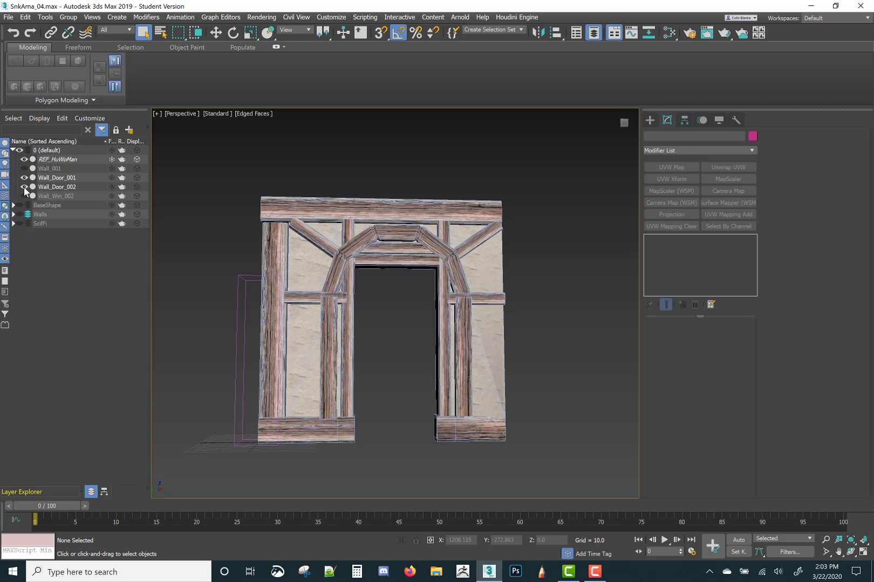
{"action": "left_click", "coordinate": [24, 187]}
{"action": "left_click", "coordinate": [24, 187]}
{"action": "left_click", "coordinate": [24, 177]}
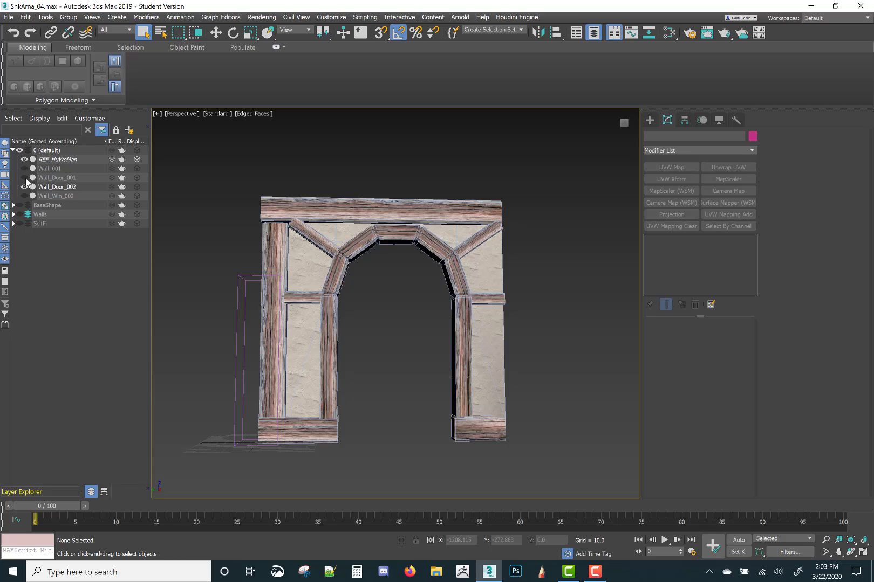
{"action": "left_click", "coordinate": [24, 177]}
{"action": "left_click", "coordinate": [23, 186]}
{"action": "left_click", "coordinate": [24, 186]}
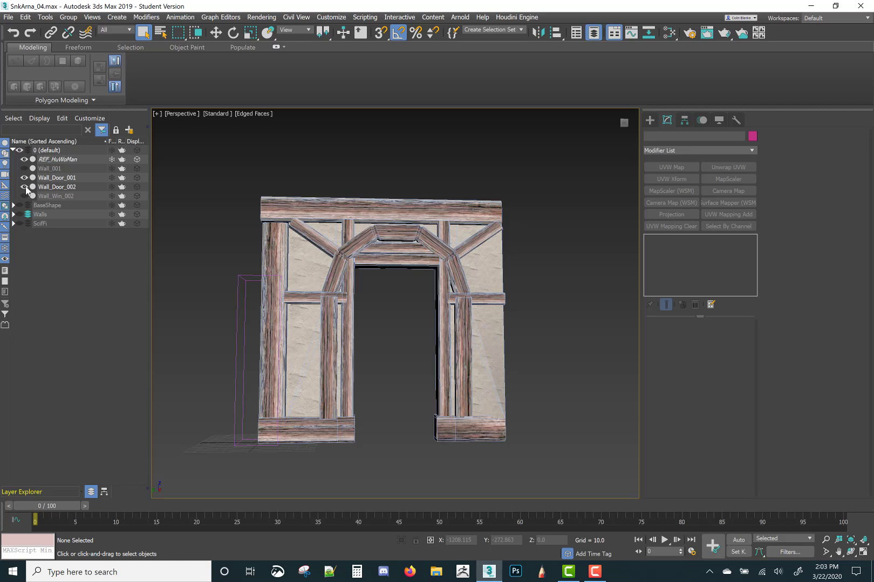
Hide the window and door walls, leaving only Wall_001 visible, and view it at an angle
{"action": "left_click", "coordinate": [24, 196]}
{"action": "left_click", "coordinate": [24, 187]}
{"action": "left_click", "coordinate": [23, 177]}
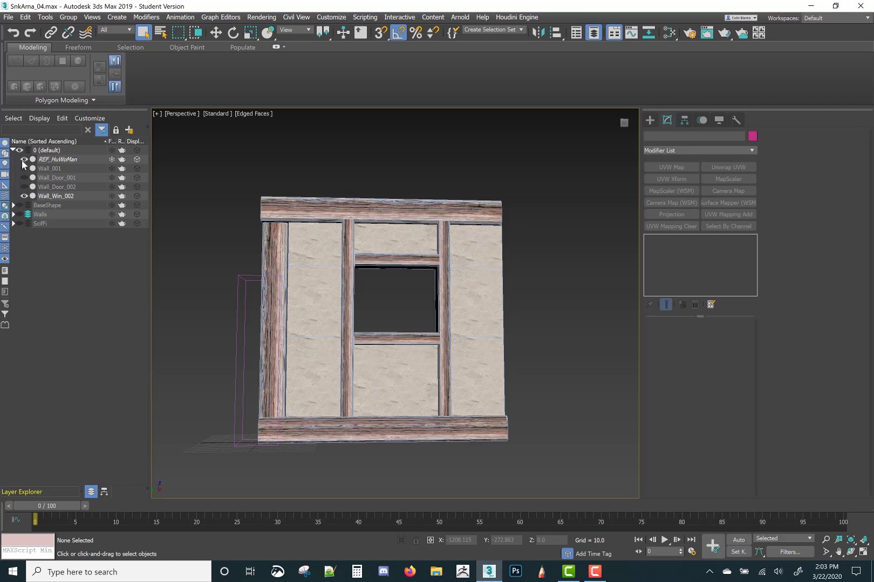
{"action": "left_click", "coordinate": [24, 168]}
{"action": "left_click", "coordinate": [24, 195]}
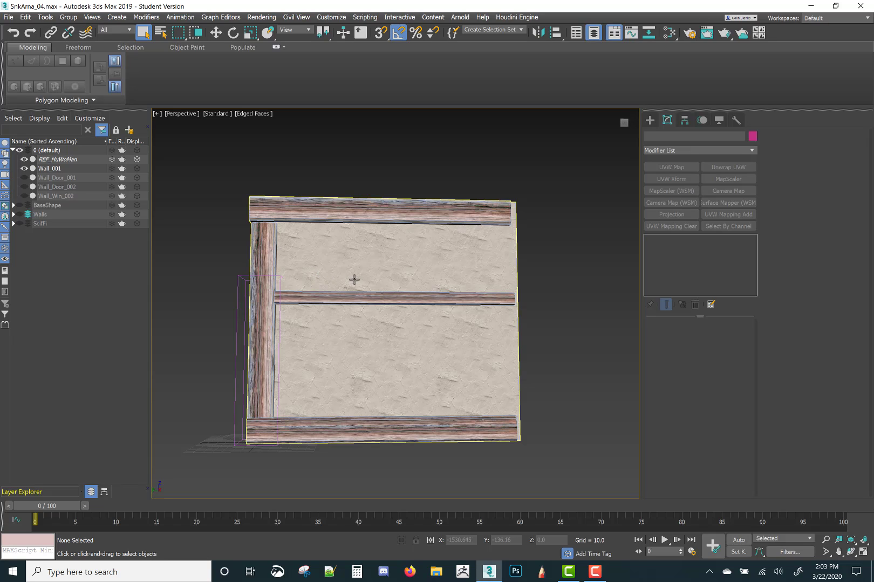
{"action": "middle_click_drag", "start_coordinate": [367, 278], "coordinate": [185, 298], "text": "alt"}
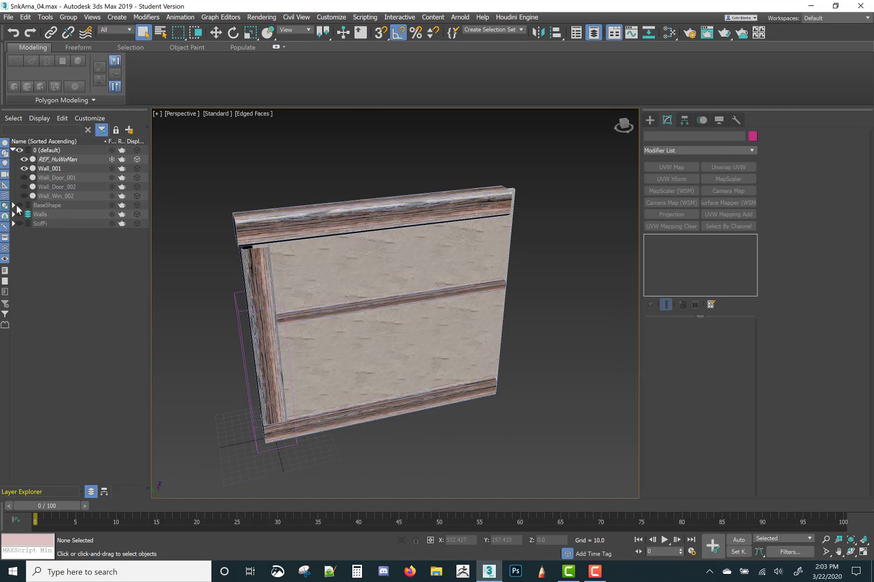
Hide layer 0, show and frame the Walls layer's two rings, and select Wall_005
{"action": "left_click", "coordinate": [18, 150]}
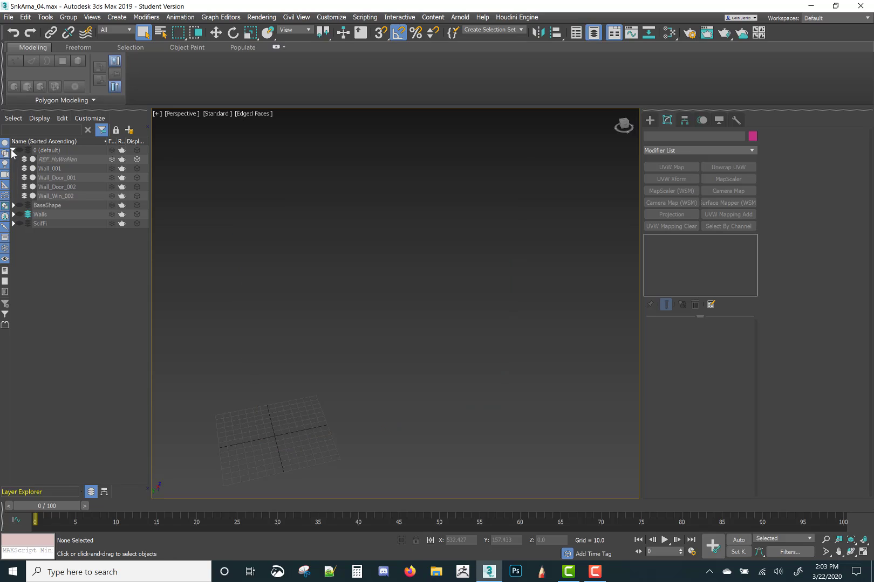
{"action": "left_click", "coordinate": [13, 150]}
{"action": "left_click", "coordinate": [19, 168]}
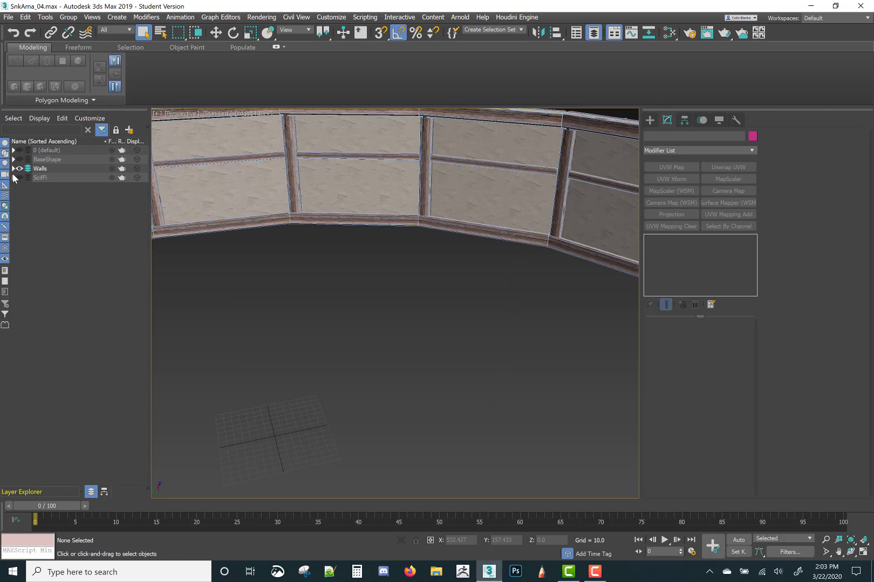
{"action": "key", "text": "z"}
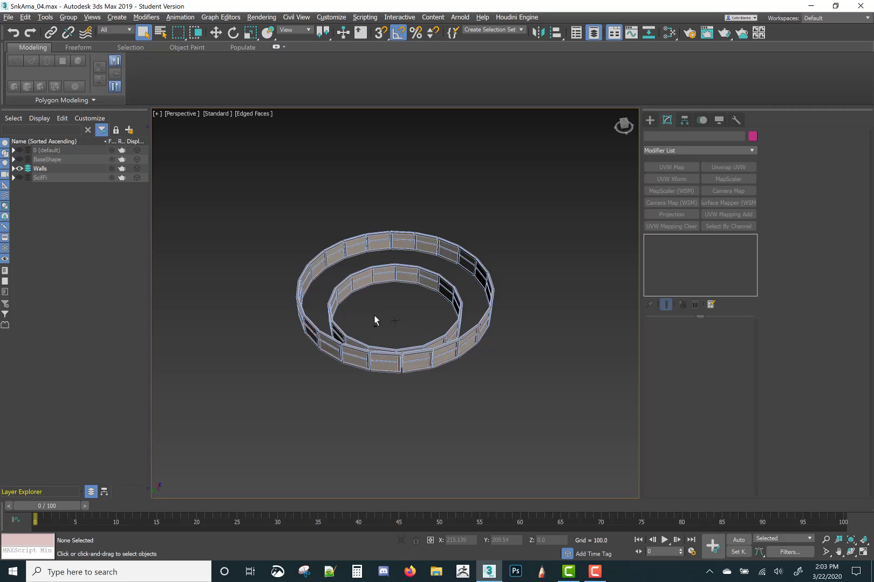
{"action": "middle_click_drag", "start_coordinate": [393, 310], "coordinate": [238, 317], "text": "alt"}
{"action": "scroll", "coordinate": [359, 306], "scroll_direction": "up", "scroll_amount": 5}
{"action": "middle_click_drag", "start_coordinate": [324, 283], "coordinate": [283, 304]}
{"action": "left_click", "coordinate": [13, 168]}
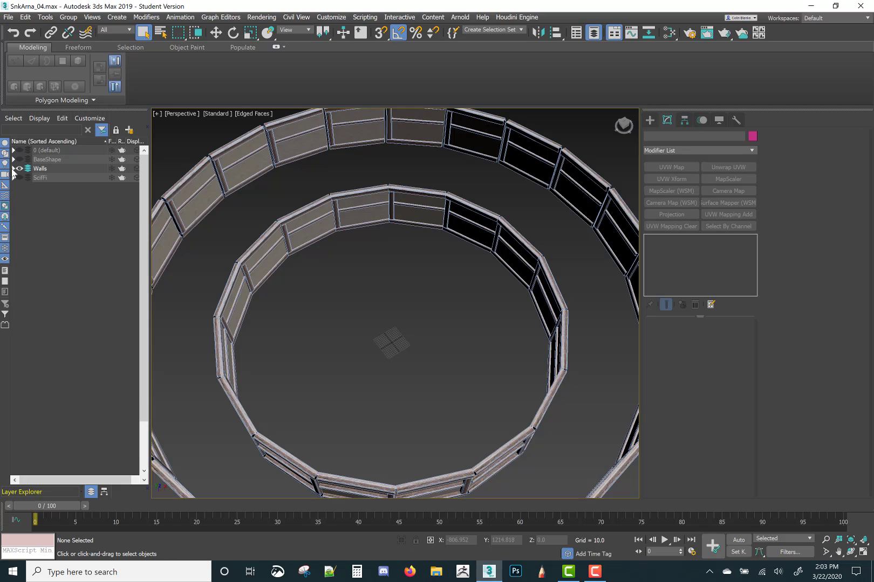
{"action": "left_click", "coordinate": [357, 211]}
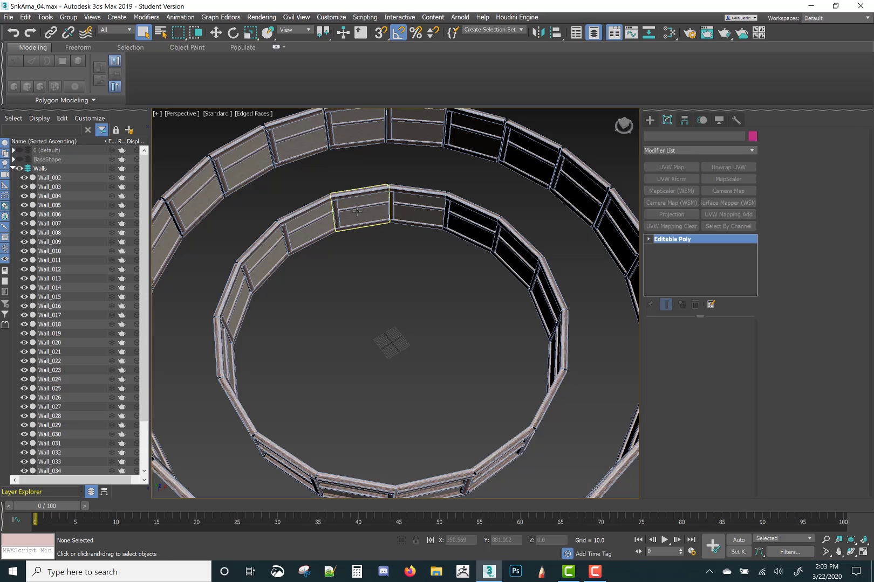
Select Wall_005's wall element in Element mode and try moving it along Y
{"action": "left_click", "coordinate": [718, 337]}
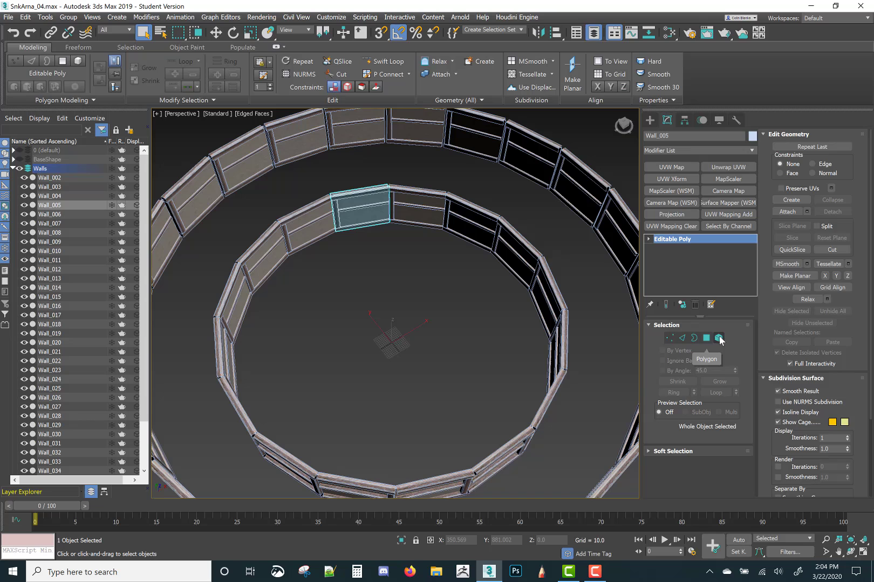
{"action": "left_click", "coordinate": [365, 208]}
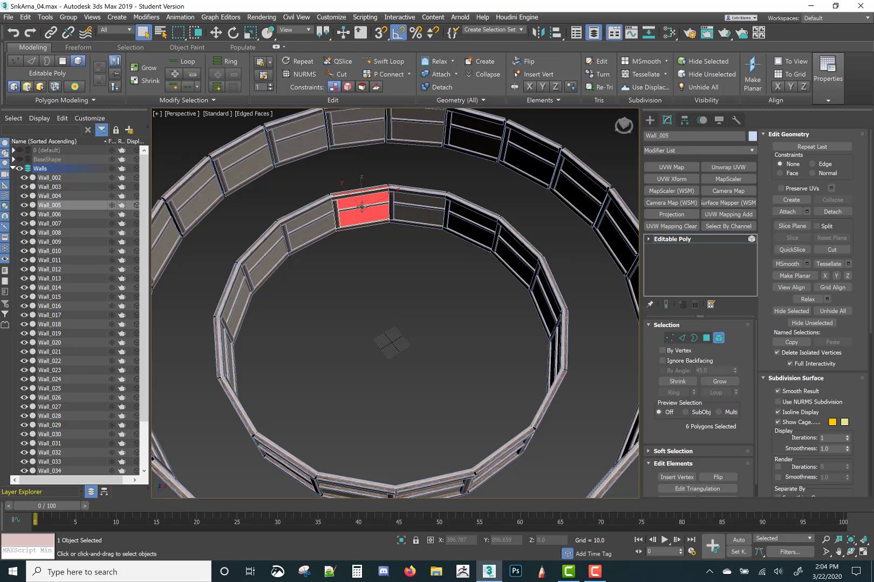
{"action": "key", "text": "w"}
{"action": "middle_click_drag", "start_coordinate": [361, 207], "coordinate": [357, 219], "text": "alt"}
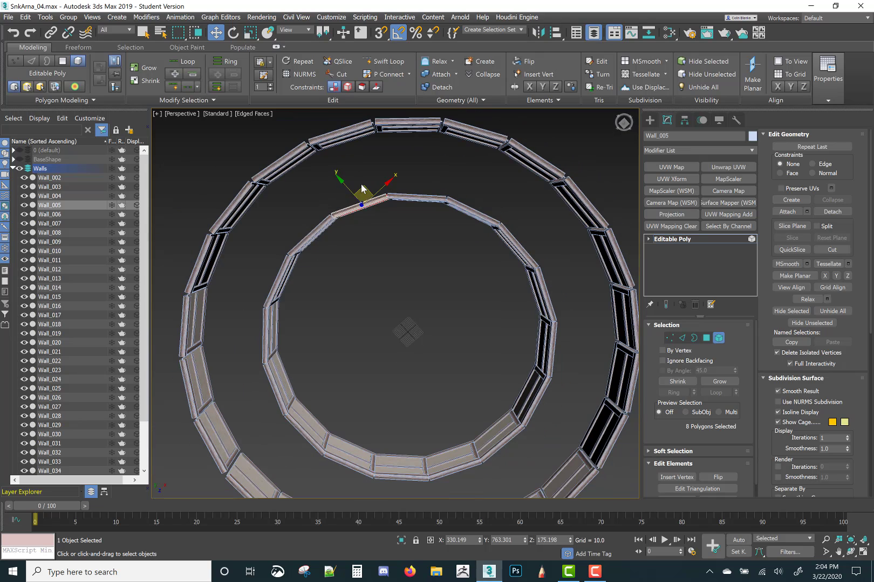
{"action": "left_click_drag", "start_coordinate": [345, 186], "coordinate": [387, 236]}
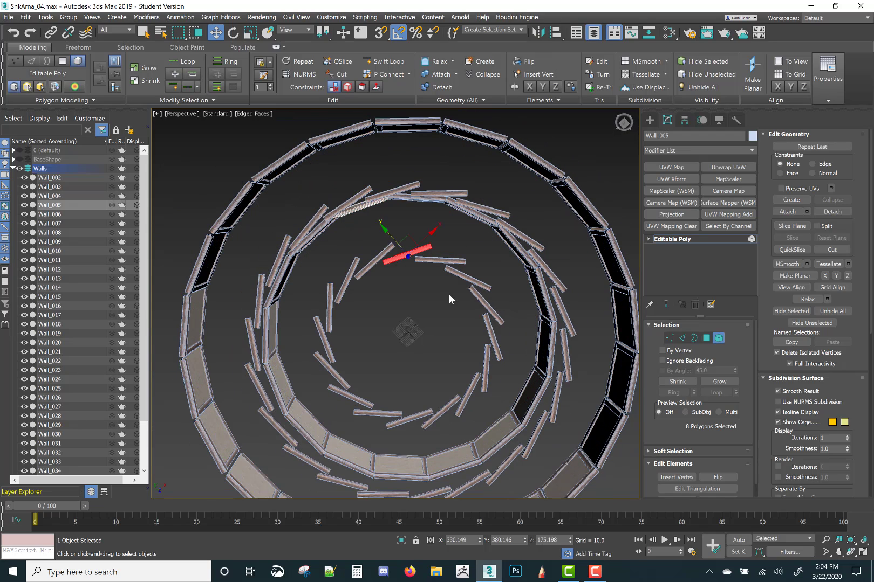
{"action": "middle_click_drag", "start_coordinate": [449, 297], "coordinate": [383, 268], "text": "alt"}
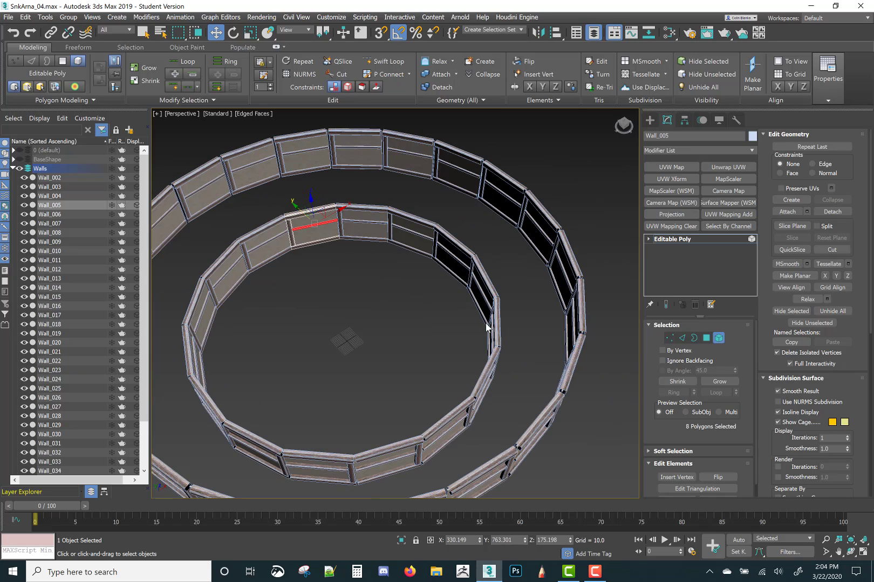
Exit sub-object mode on Wall_005 and collapse the Walls layer in the Scene Explorer
{"action": "left_click", "coordinate": [719, 338]}
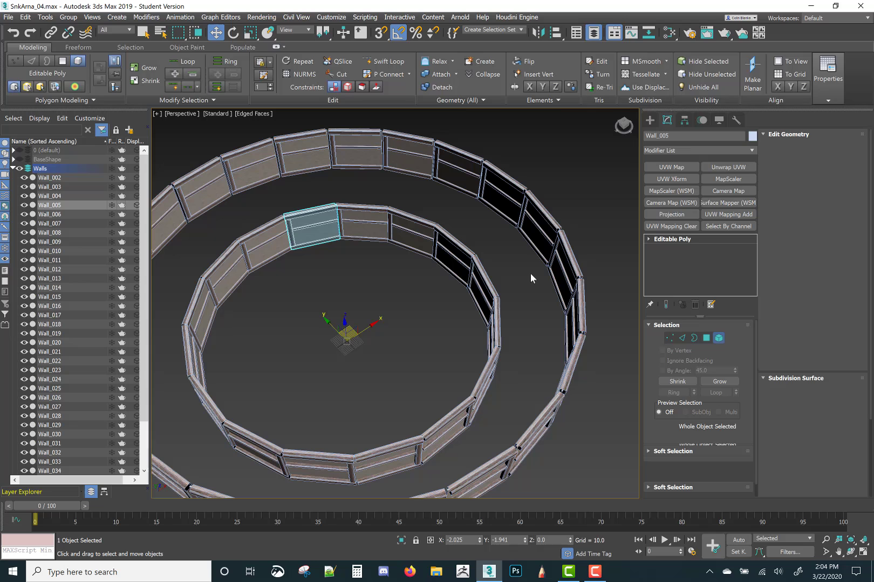
{"action": "scroll", "coordinate": [447, 304], "scroll_direction": "down", "scroll_amount": 5}
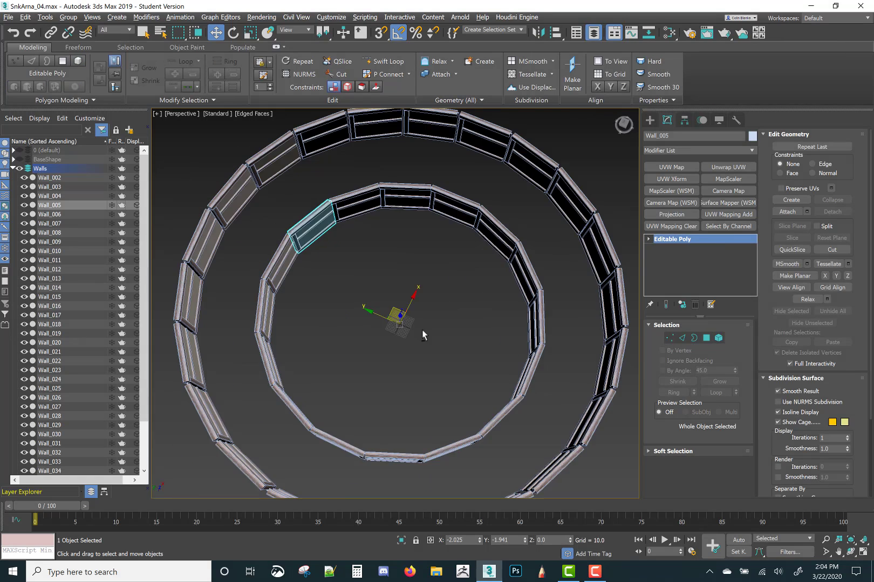
{"action": "middle_click_drag", "start_coordinate": [423, 336], "coordinate": [373, 296], "text": "alt"}
{"action": "scroll", "coordinate": [379, 313], "scroll_direction": "down", "scroll_amount": 3}
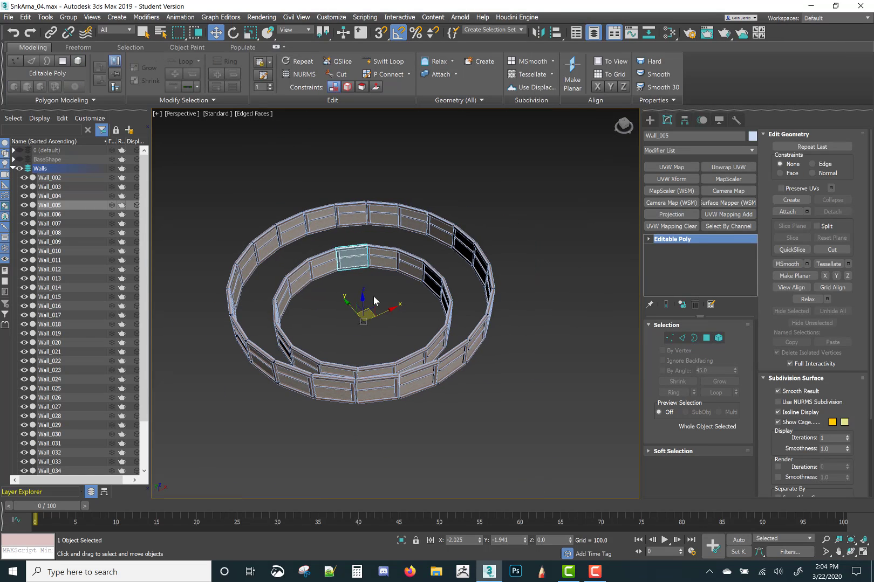
{"action": "left_click", "coordinate": [13, 168]}
{"action": "scroll", "coordinate": [318, 278], "scroll_direction": "up", "scroll_amount": 4}
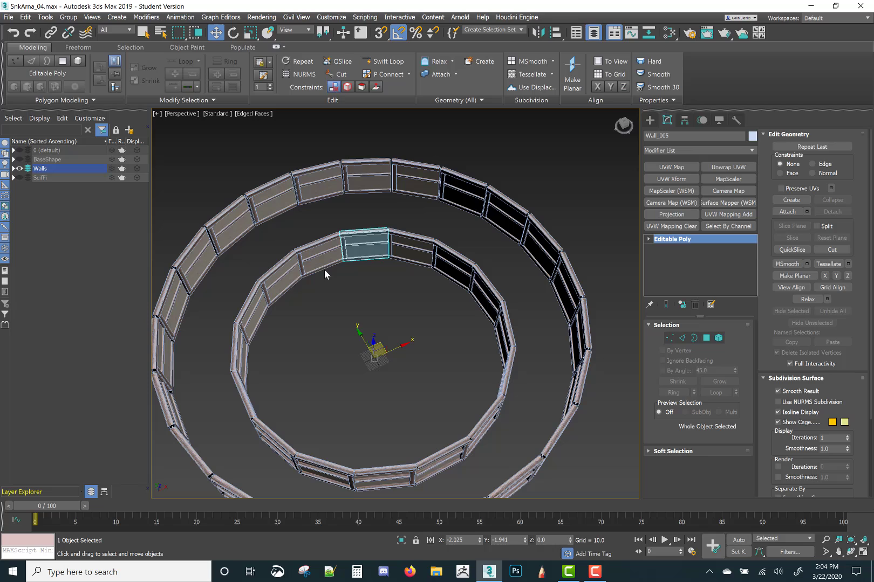
Restore the four-view layout and pick an inner wall panel element on Wall_005
{"action": "key", "text": "alt+w"}
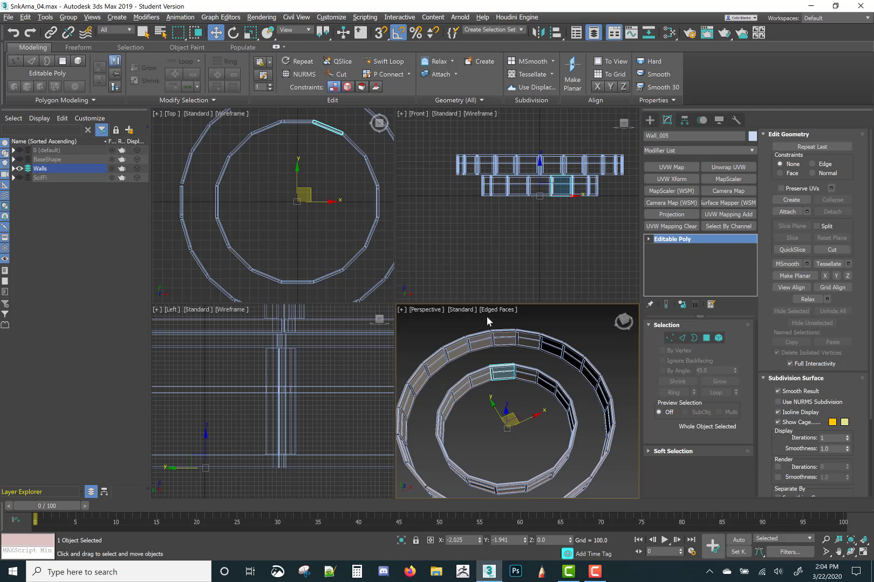
{"action": "left_click", "coordinate": [717, 338]}
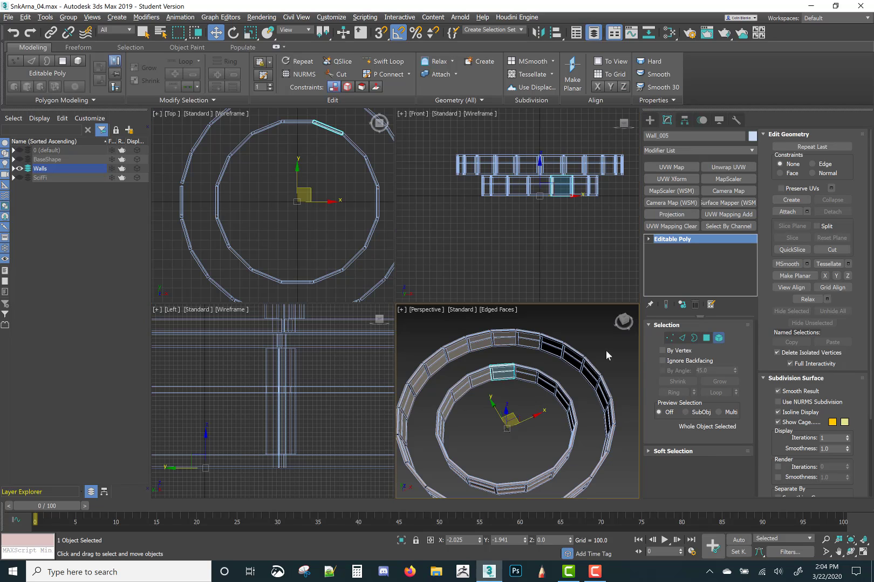
{"action": "left_click", "coordinate": [501, 361]}
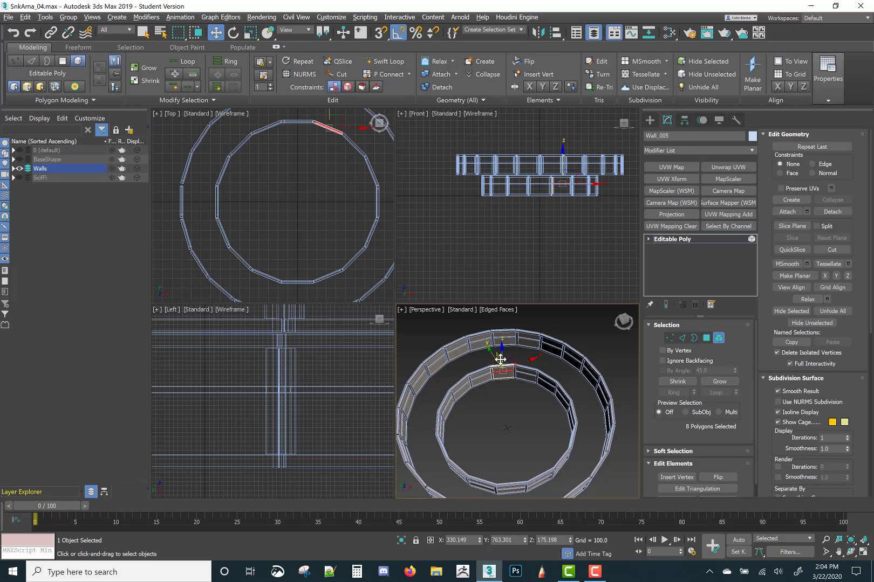
{"action": "left_click", "coordinate": [501, 360]}
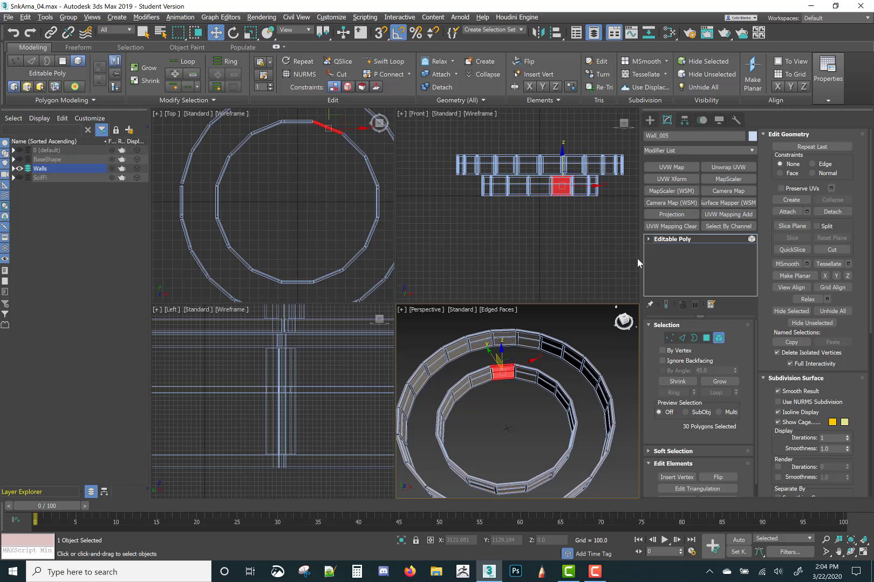
{"action": "key", "text": "5"}
Add an Edit Poly modifier to Wall_005 and delete its wall panel elements, keeping the posts
{"action": "right_click", "coordinate": [686, 155]}
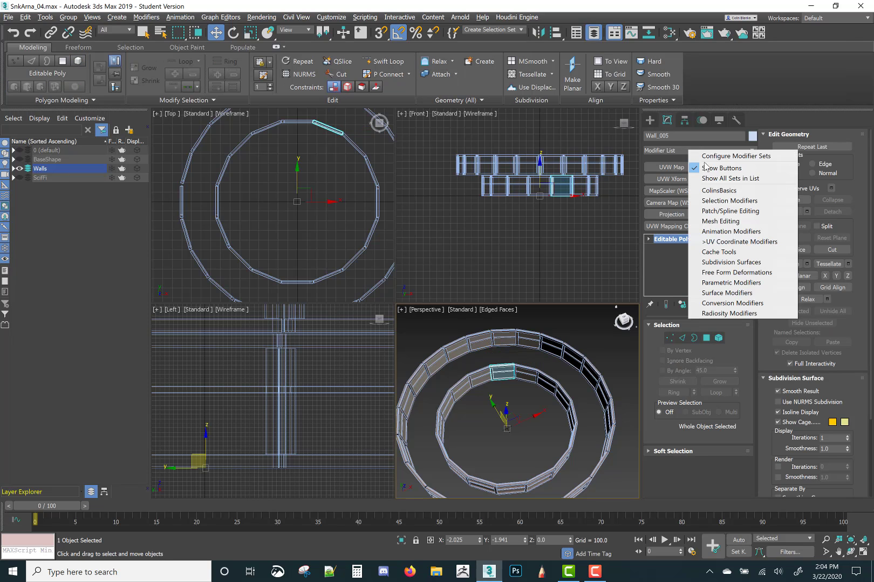
{"action": "left_click", "coordinate": [701, 220]}
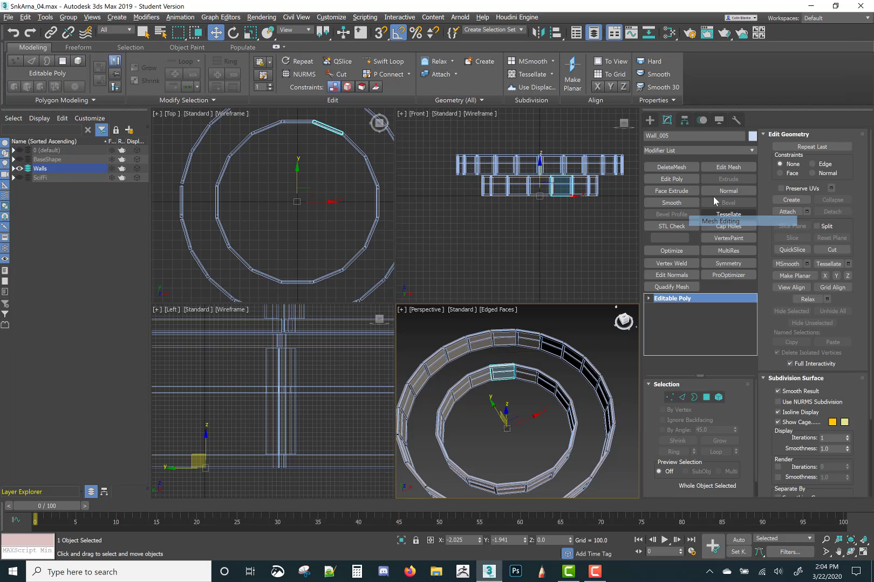
{"action": "left_click", "coordinate": [678, 182]}
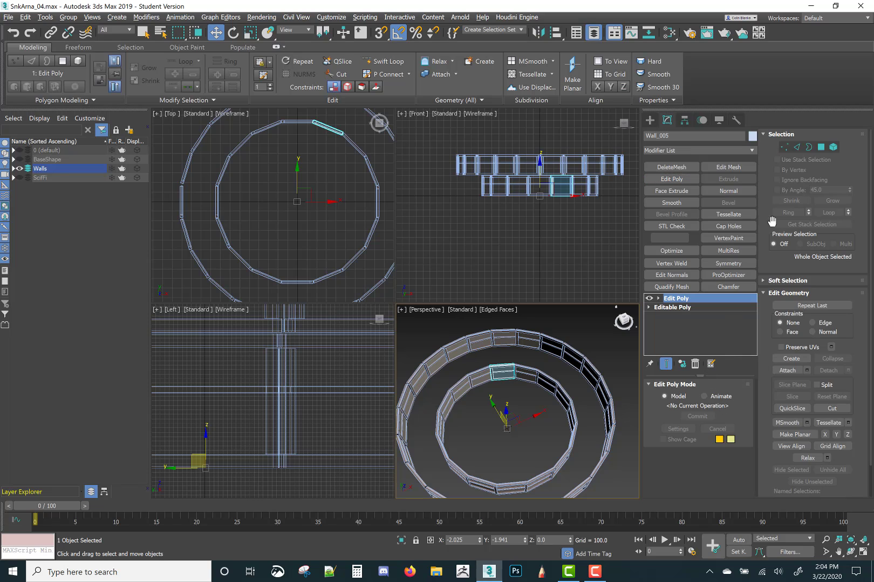
{"action": "left_click", "coordinate": [834, 147]}
{"action": "left_click", "coordinate": [501, 369]}
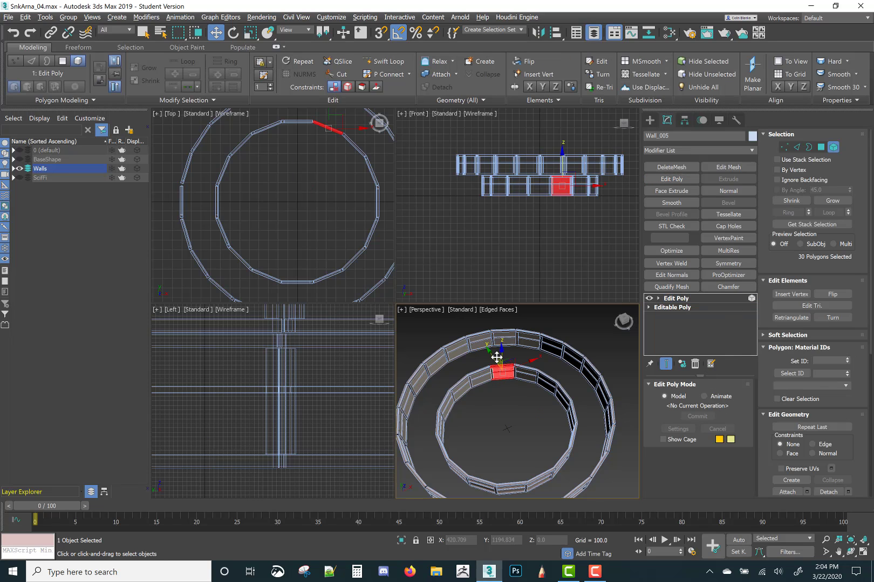
{"action": "key", "text": "Delete"}
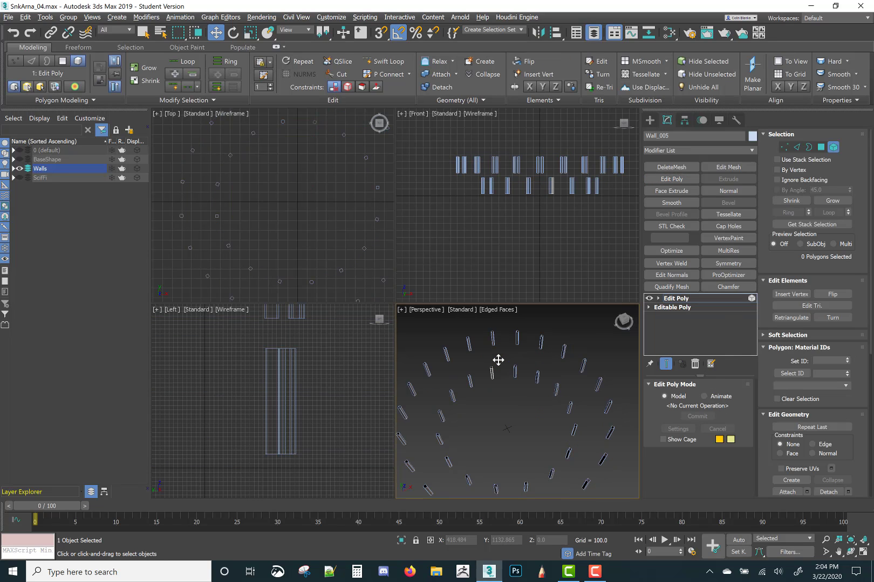
Maximize the Top viewport and pan to frame the whole post layout
{"action": "left_click", "coordinate": [332, 246]}
{"action": "key", "text": "alt+w"}
{"action": "scroll", "coordinate": [387, 255], "scroll_direction": "down", "scroll_amount": 2}
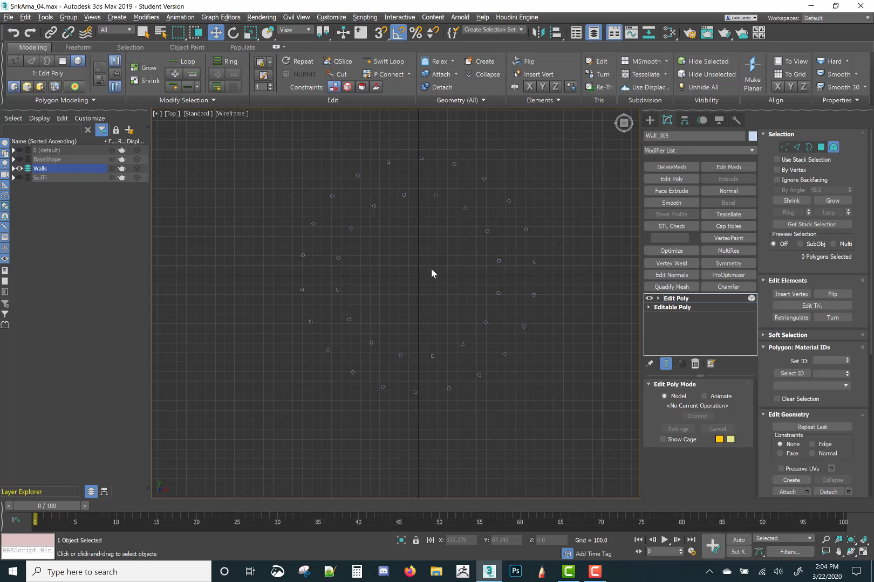
{"action": "middle_click_drag", "start_coordinate": [430, 268], "coordinate": [409, 292]}
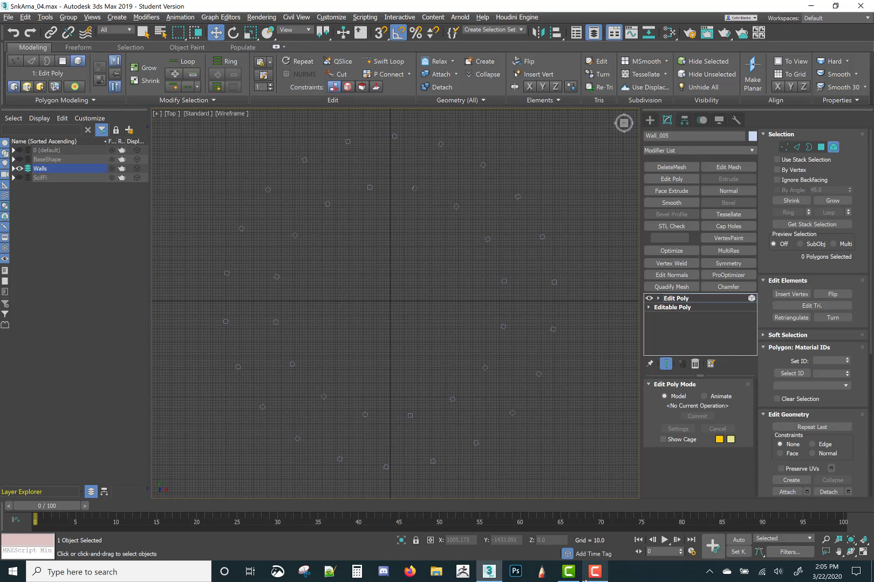
Switch from the full-size Top view to a maximized Perspective view and orbit the post rings
{"action": "mouse_move", "coordinate": [570, 576]}
{"action": "key", "text": "alt+w"}
{"action": "right_click", "coordinate": [539, 401]}
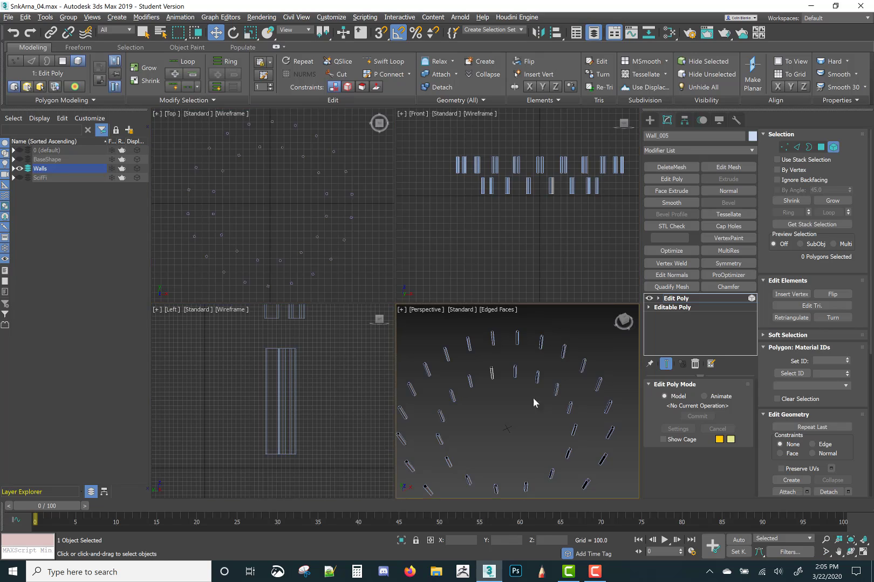
{"action": "key", "text": "alt+w"}
{"action": "middle_click_drag", "start_coordinate": [484, 371], "coordinate": [561, 394], "text": "alt"}
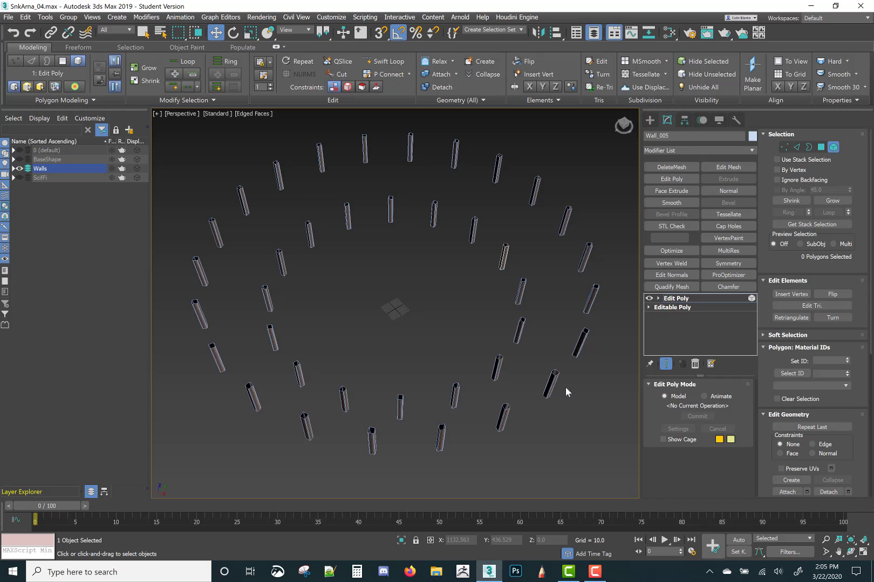
Delete Wall_005's Edit Poly modifier and confirm both concentric timber wall rings are restored
{"action": "left_click", "coordinate": [695, 364]}
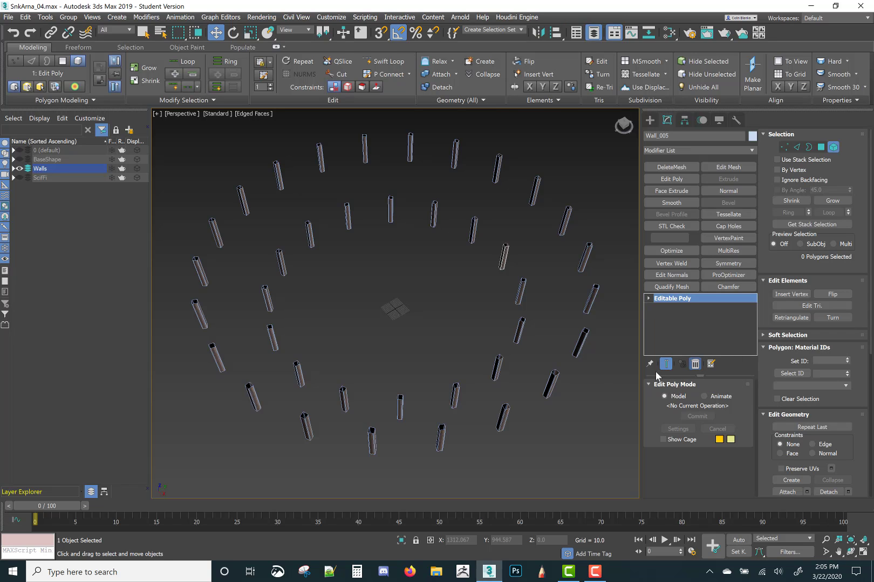
{"action": "middle_click_drag", "start_coordinate": [459, 382], "coordinate": [414, 372], "text": "alt"}
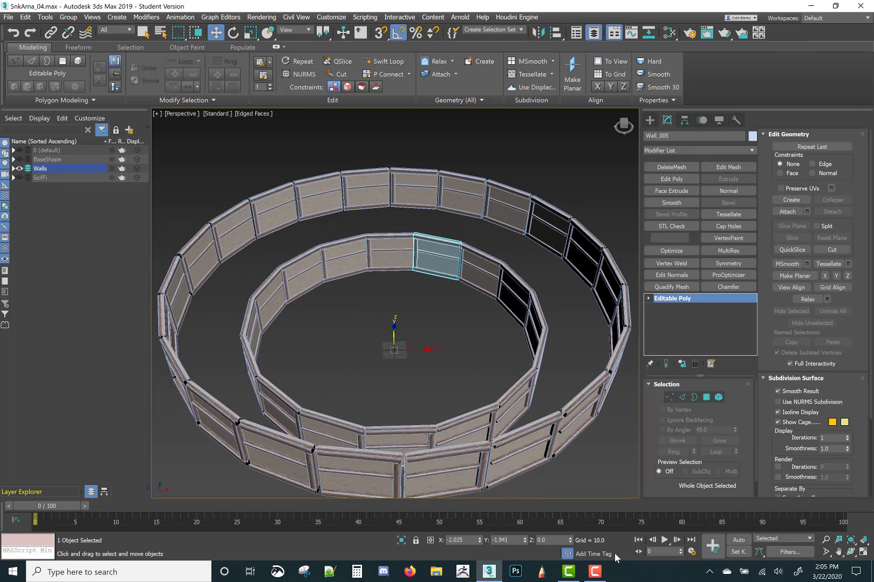
{"action": "mouse_move", "coordinate": [604, 567]}
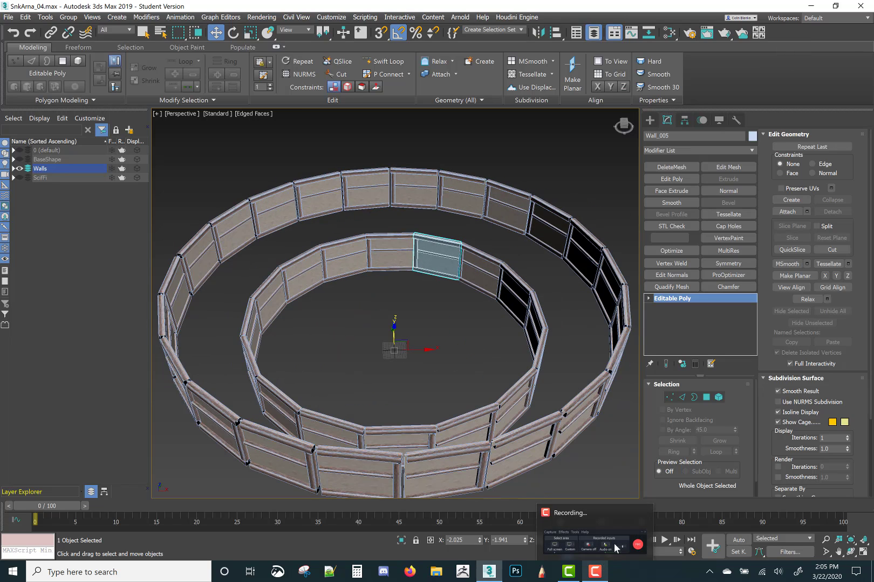
{"action": "left_click", "coordinate": [601, 573]}
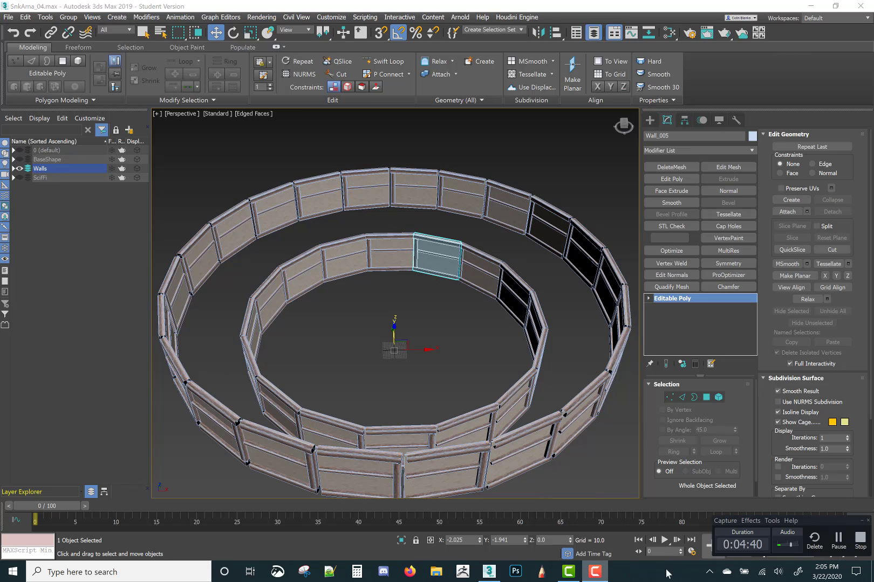